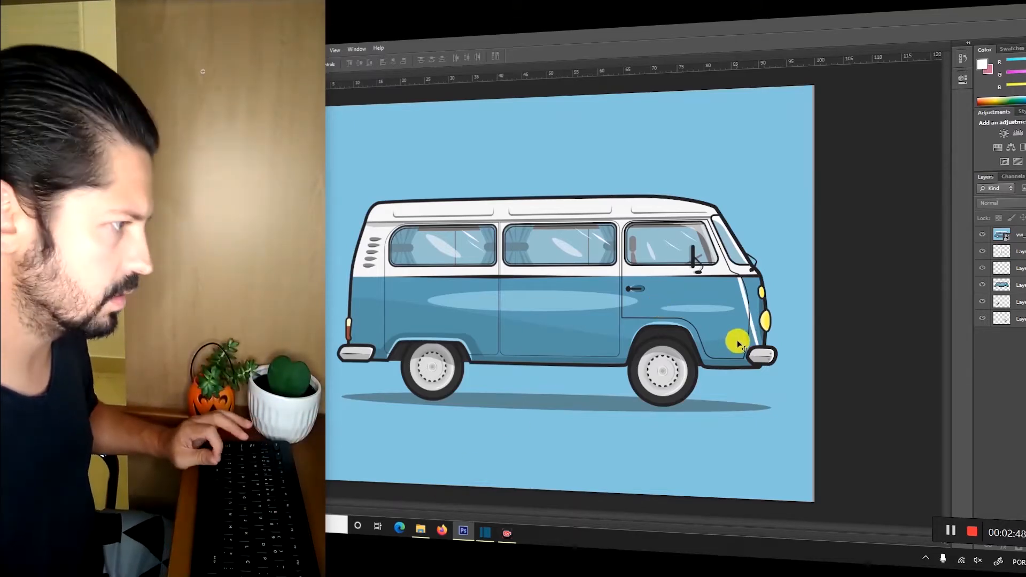
Hide the full van illustration layer at the top of the stack and the standing character layer beneath it.
{"action": "left_click", "coordinate": [984, 237]}
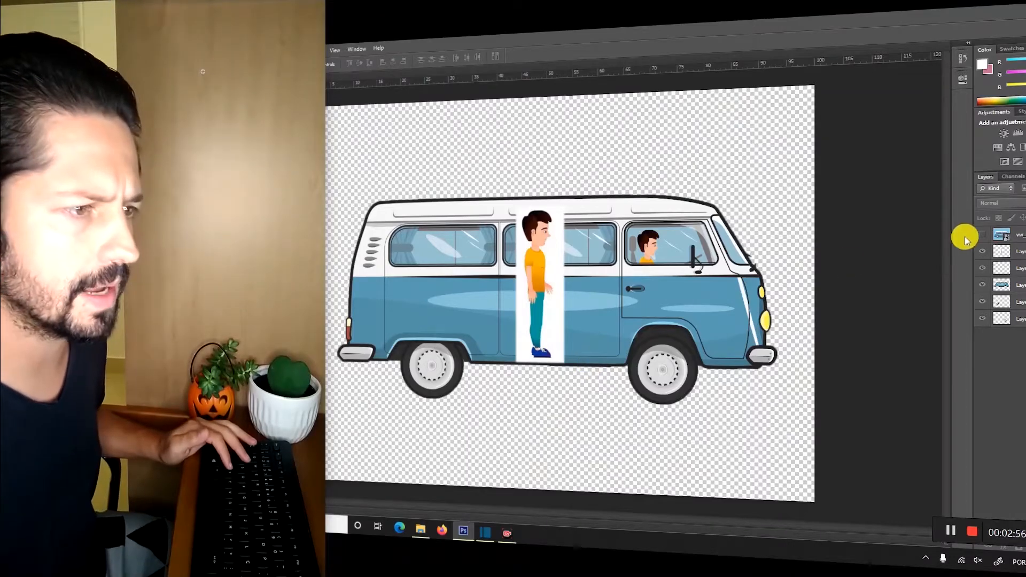
{"action": "left_click", "coordinate": [982, 235]}
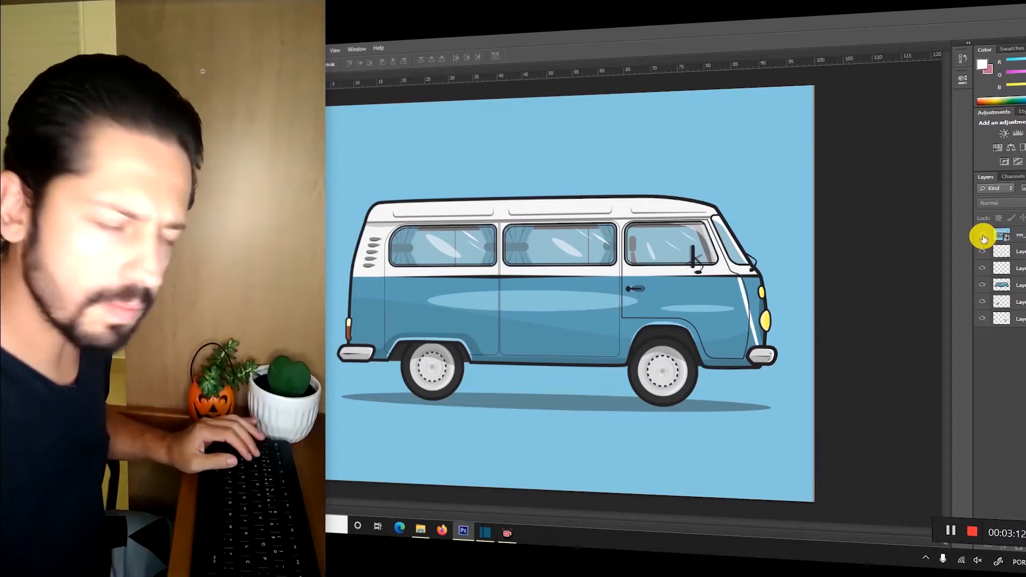
{"action": "left_click", "coordinate": [983, 238]}
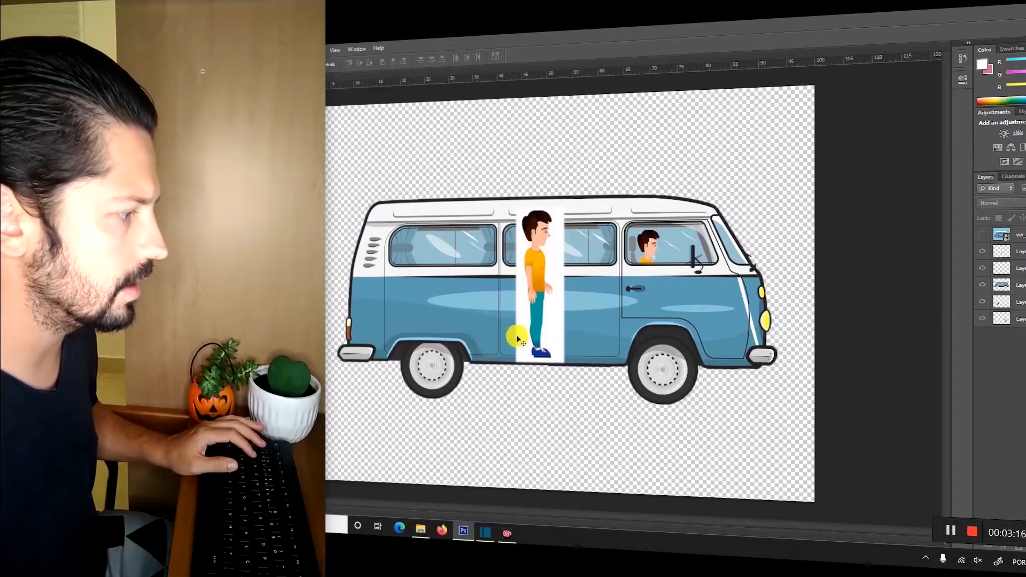
{"action": "left_click", "coordinate": [982, 251]}
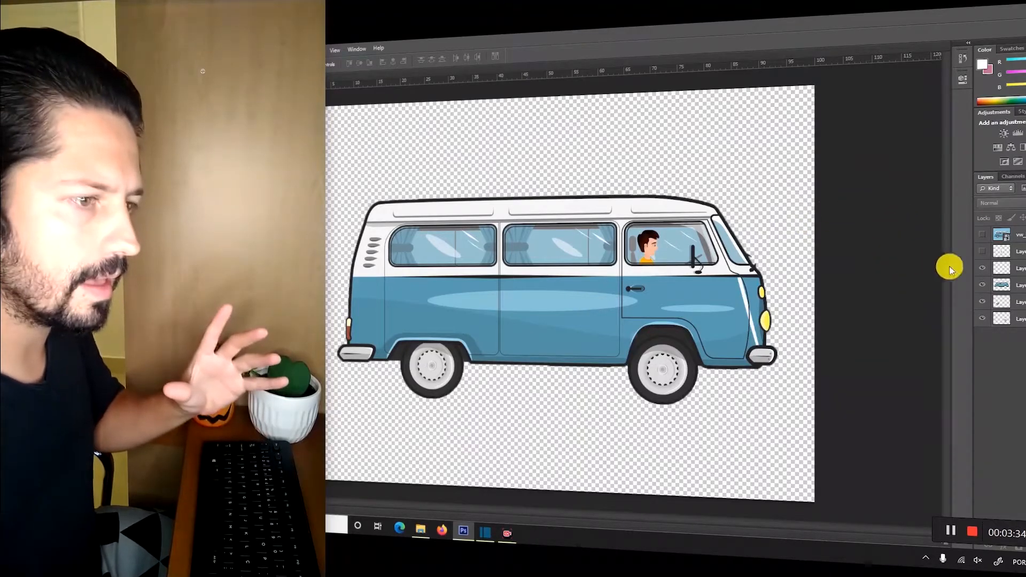
Fade the driver's layer so the driver blends into the window glass, undoing and restoring the change to compare.
{"action": "left_click", "coordinate": [1018, 268]}
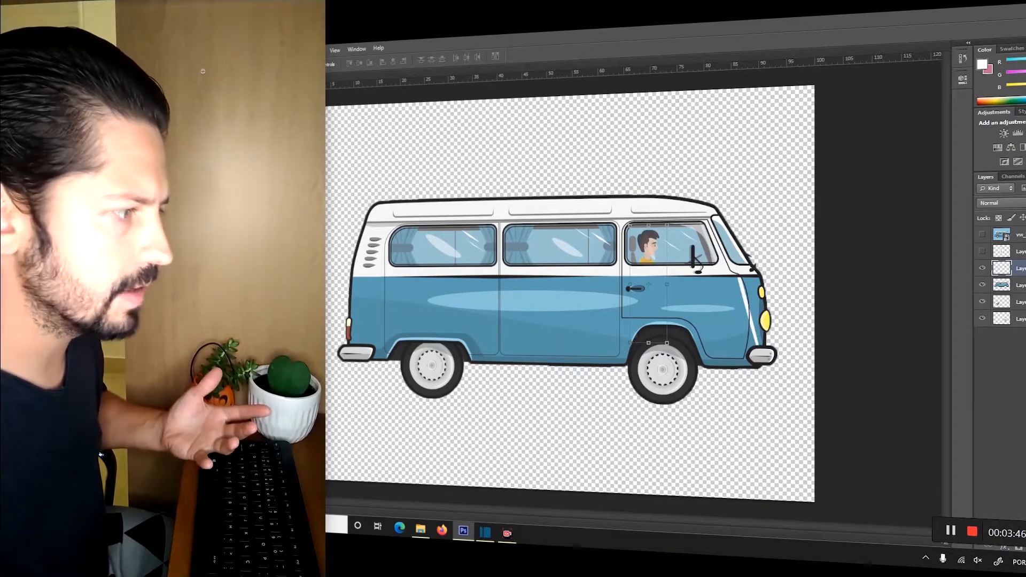
{"action": "left_click", "coordinate": [1013, 365]}
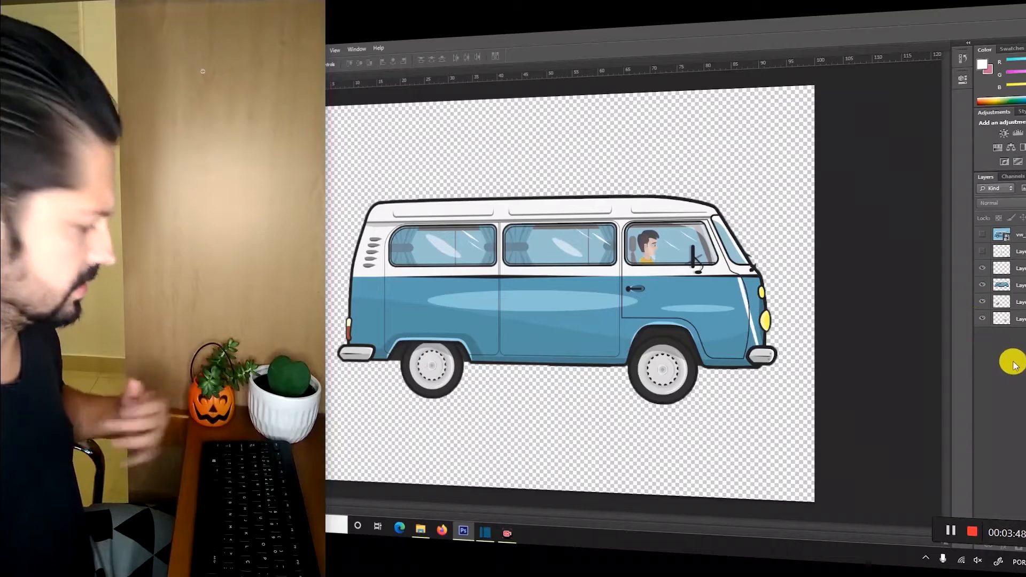
{"action": "key", "text": "ctrl+z"}
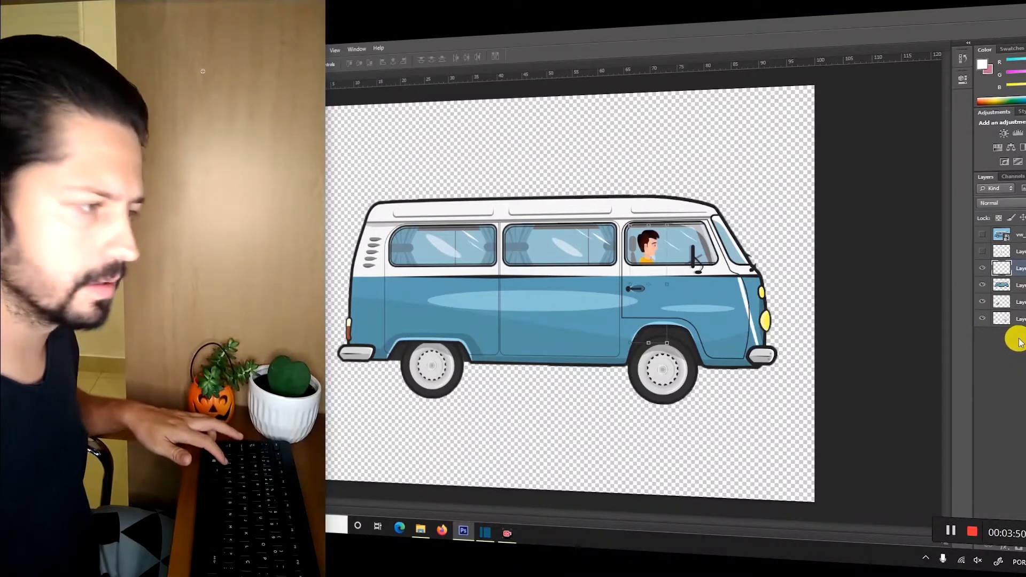
{"action": "left_click", "coordinate": [1018, 342]}
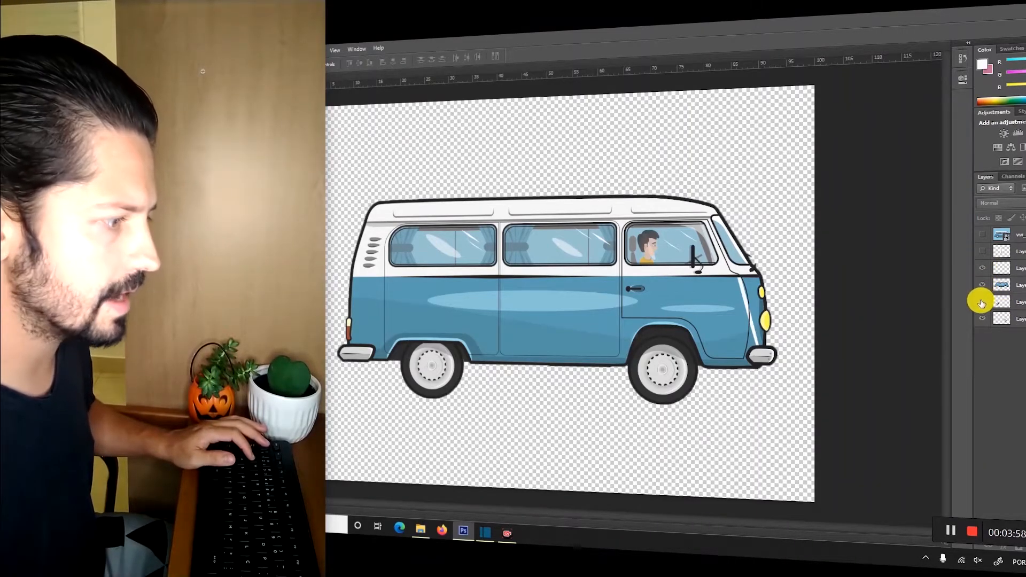
Examine how the wheels are separated by switching the front and rear wheel layers off and on again.
{"action": "left_click", "coordinate": [982, 318]}
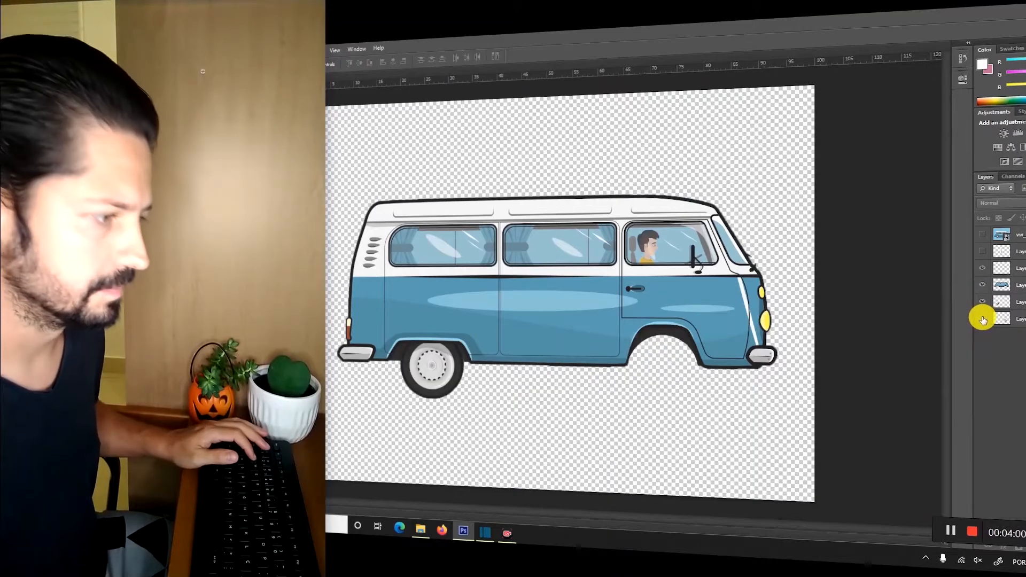
{"action": "left_click", "coordinate": [982, 319]}
{"action": "left_click", "coordinate": [982, 319]}
{"action": "left_click", "coordinate": [981, 319]}
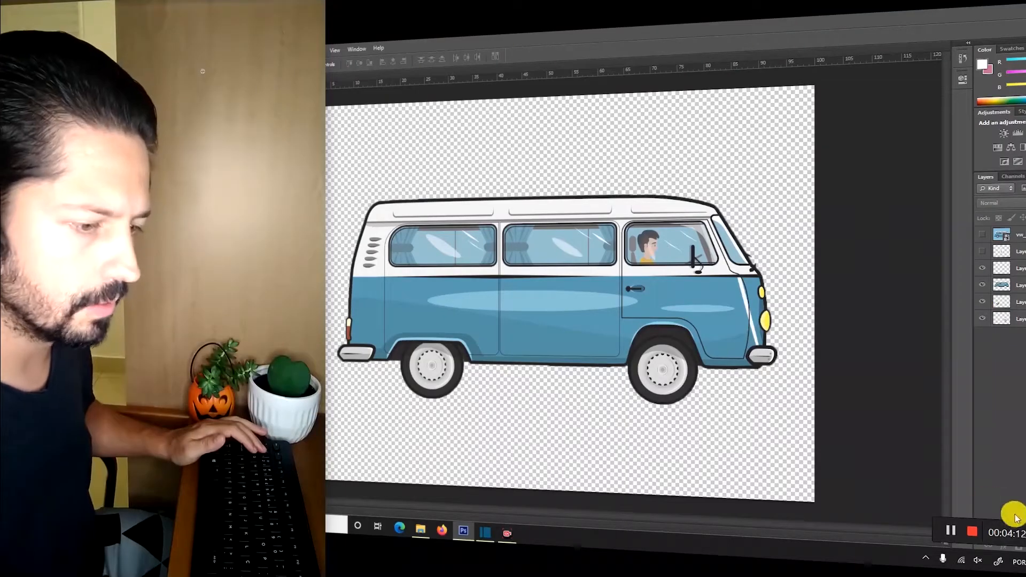
{"action": "left_click", "coordinate": [983, 303]}
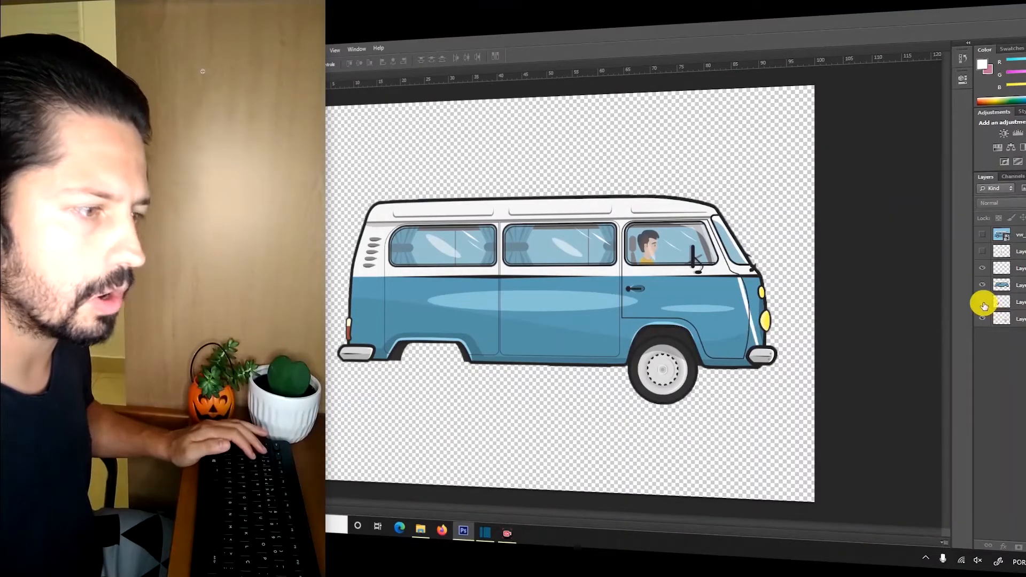
{"action": "left_click", "coordinate": [983, 303]}
{"action": "left_click", "coordinate": [983, 319]}
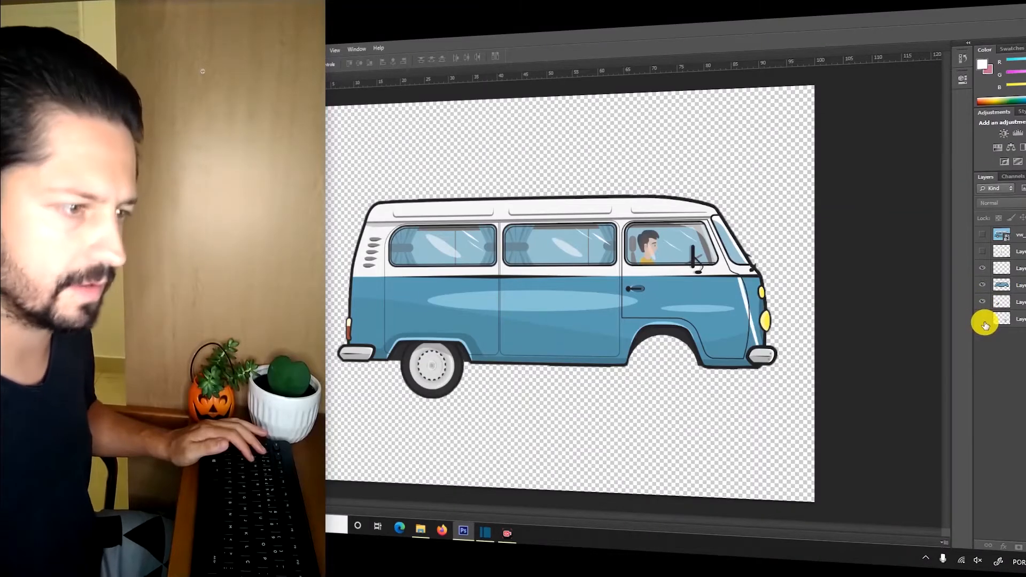
{"action": "left_click", "coordinate": [982, 318]}
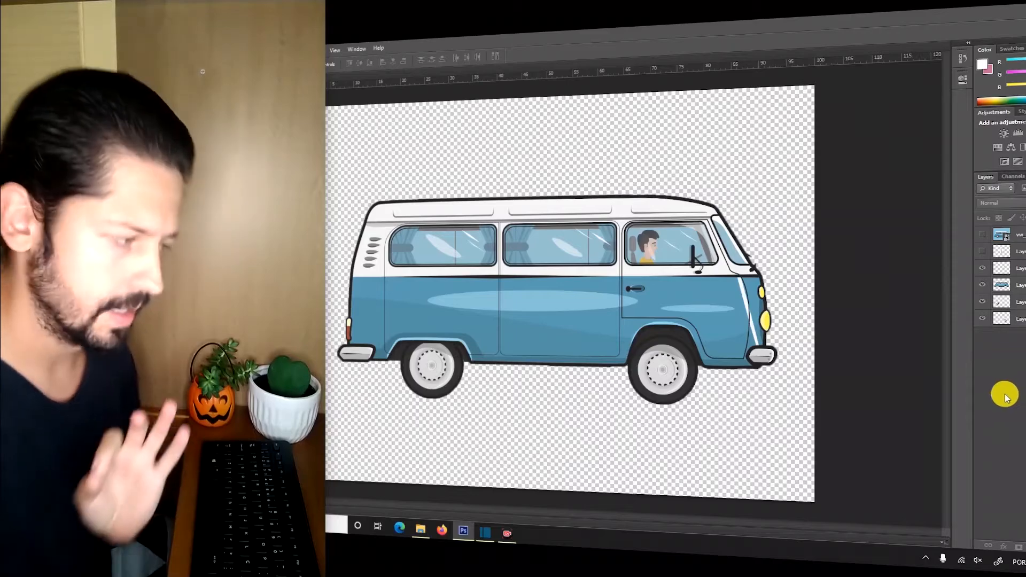
Review the exported van body and wheel PNG files in the Imagens folder in File Explorer, including SO KOMBI.png and SO RODA TRASEIRA (recorte).png.
{"action": "left_click", "coordinate": [421, 527]}
{"action": "left_click_drag", "start_coordinate": [804, 84], "coordinate": [522, 107]}
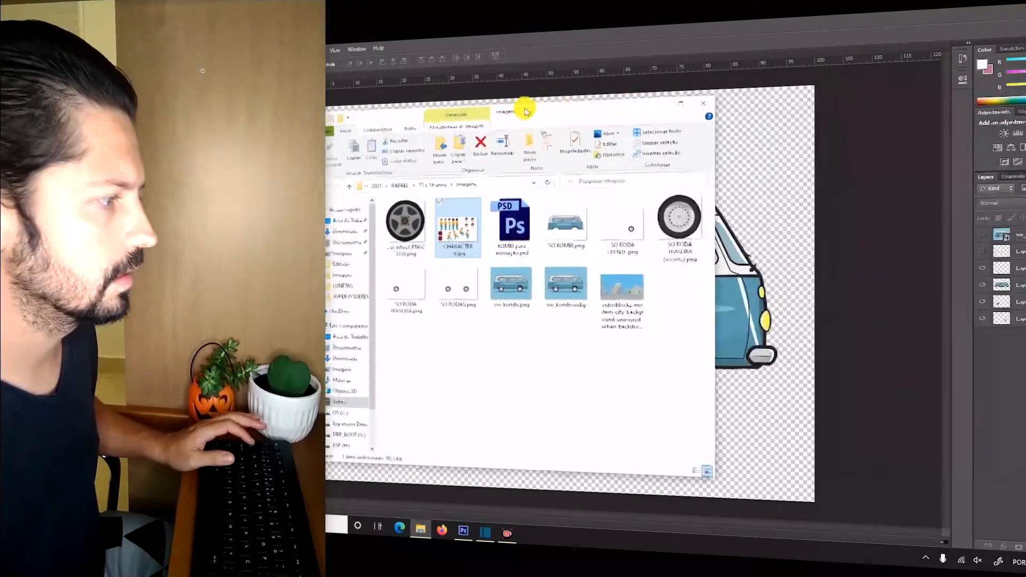
{"action": "left_click", "coordinate": [557, 238]}
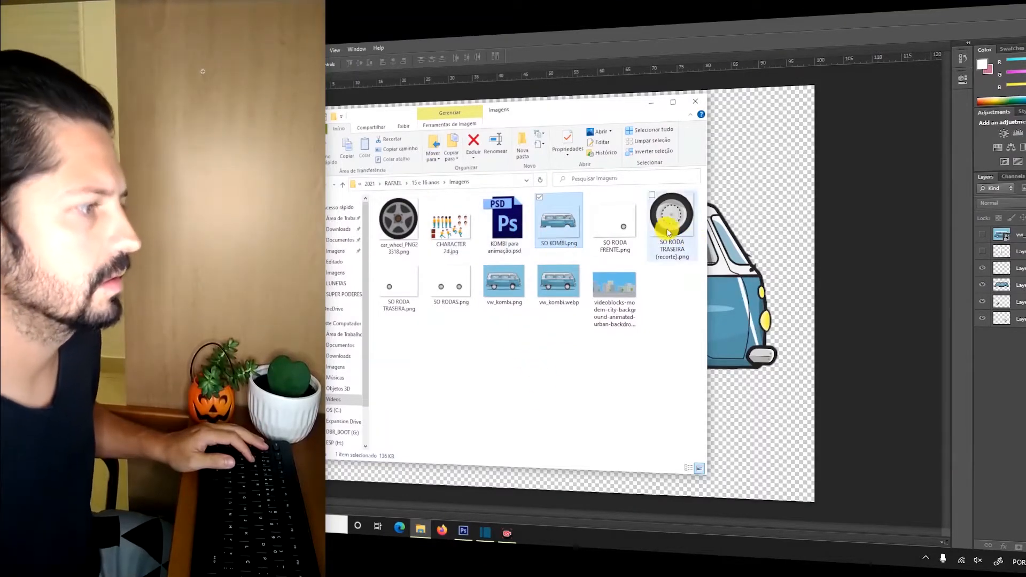
{"action": "left_click", "coordinate": [627, 238]}
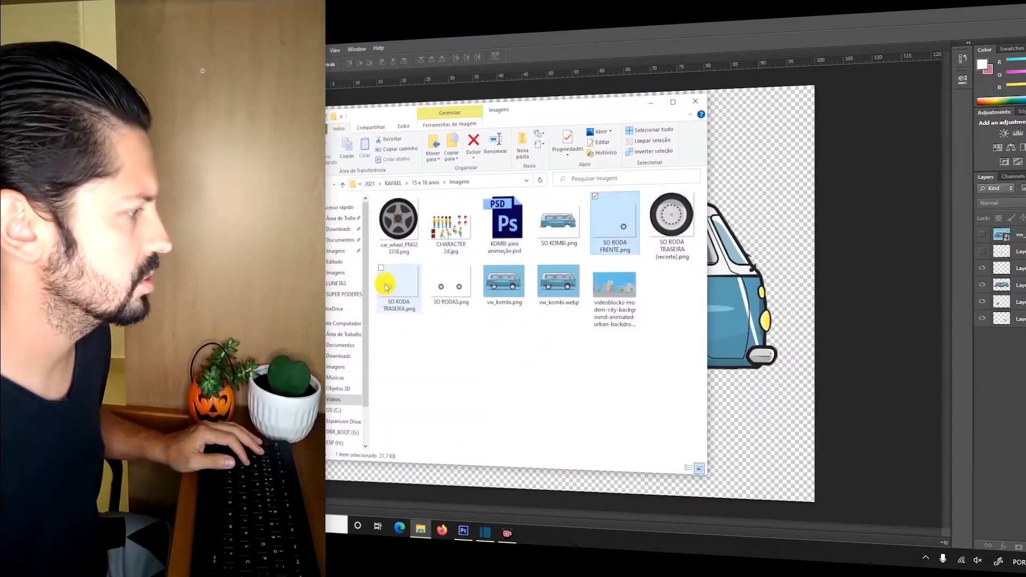
{"action": "left_click", "coordinate": [386, 287]}
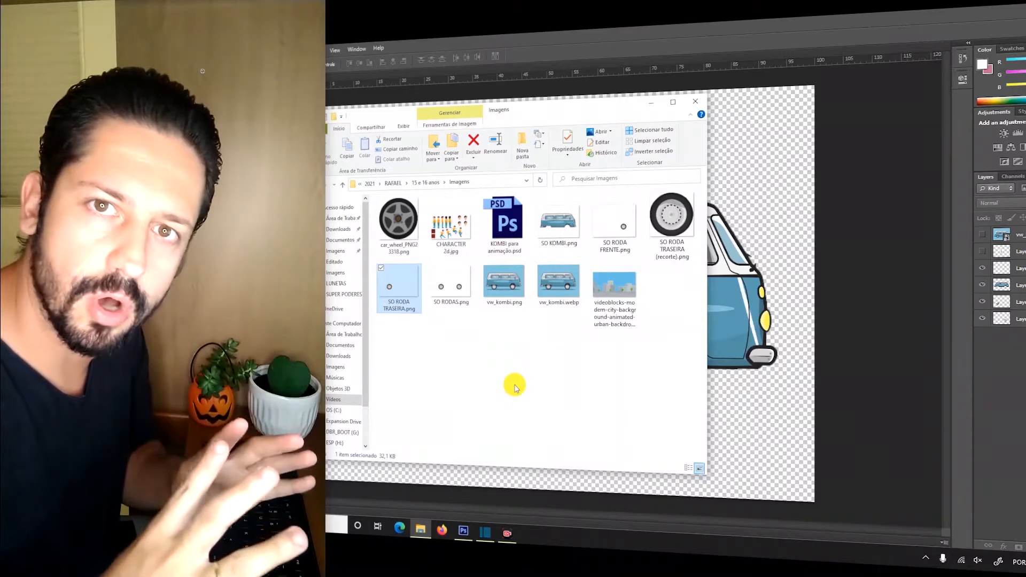
{"action": "left_click", "coordinate": [664, 210]}
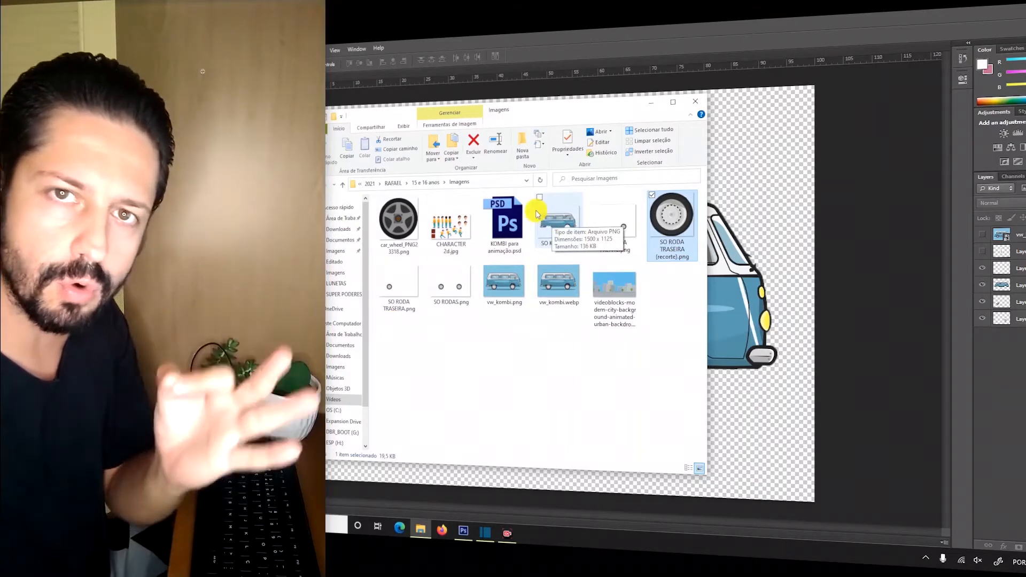
{"action": "left_click", "coordinate": [558, 229]}
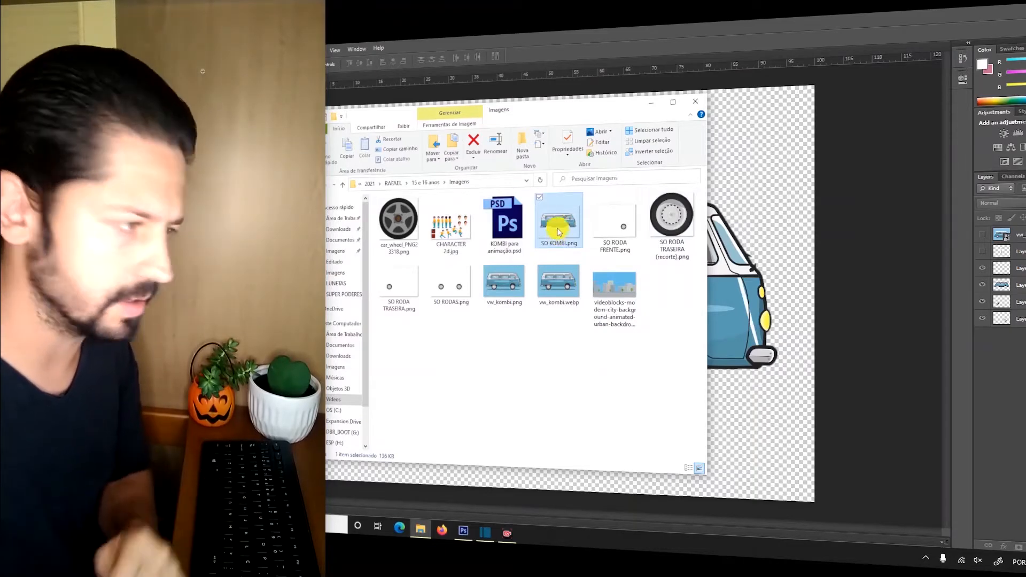
{"action": "left_click", "coordinate": [669, 226]}
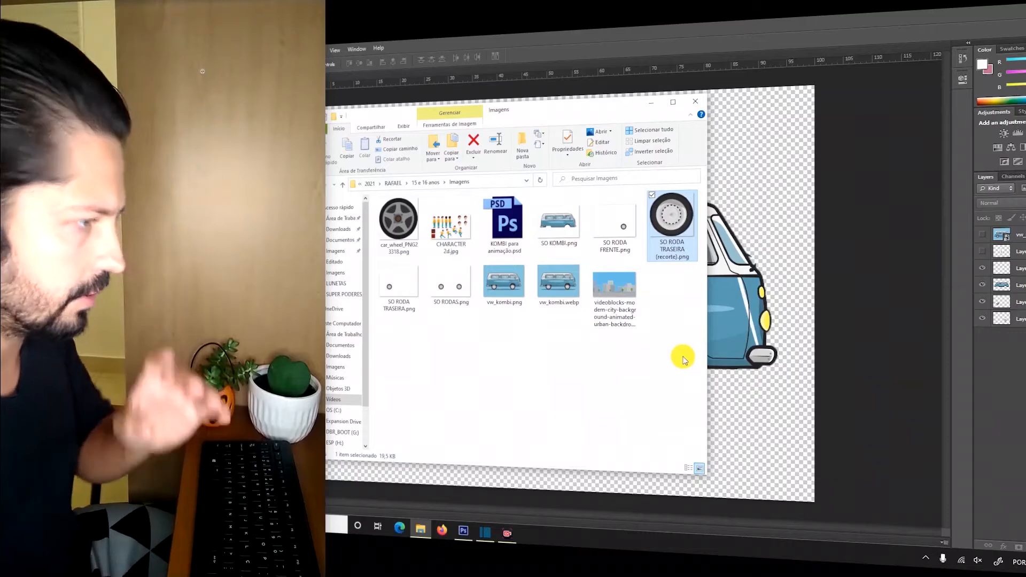
{"action": "left_click", "coordinate": [651, 102]}
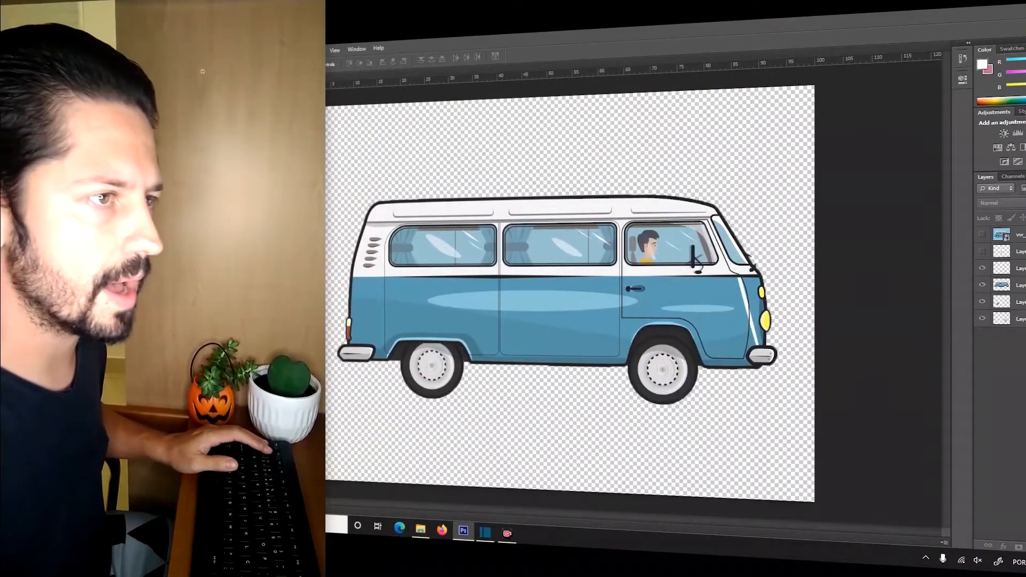
Close Photoshop and add two video tracks above the existing ones in the Shotcut project's timeline.
{"action": "key", "text": "ctrl+q"}
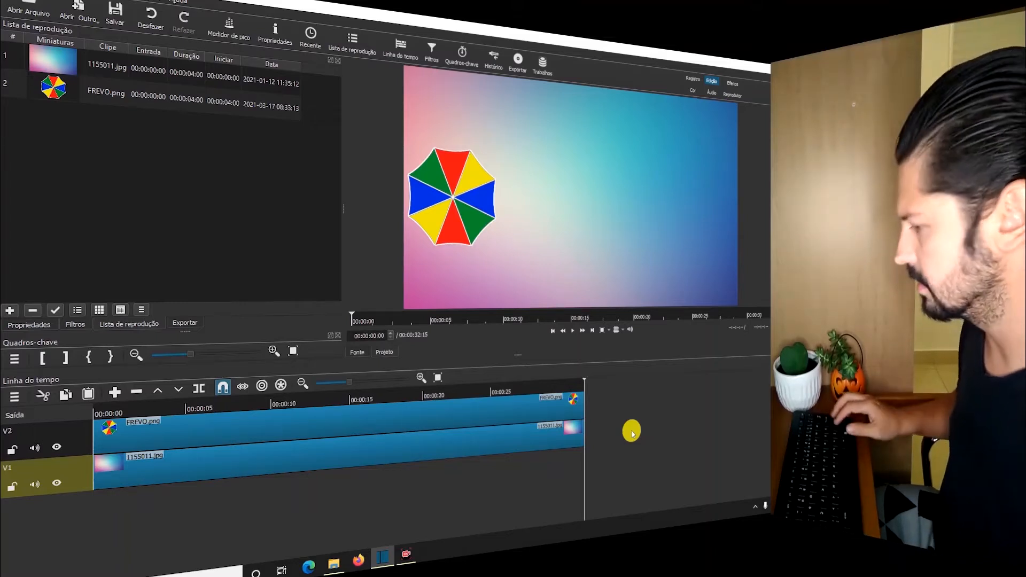
{"action": "right_click", "coordinate": [631, 431]}
{"action": "mouse_move", "coordinate": [666, 434]}
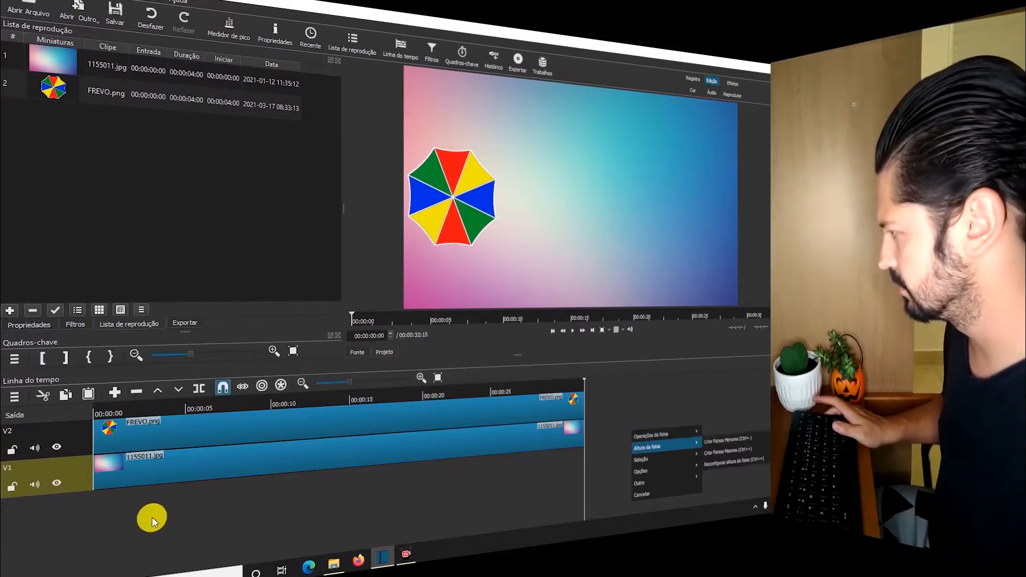
{"action": "left_click", "coordinate": [177, 407]}
{"action": "left_click", "coordinate": [14, 395]}
{"action": "mouse_move", "coordinate": [34, 404]}
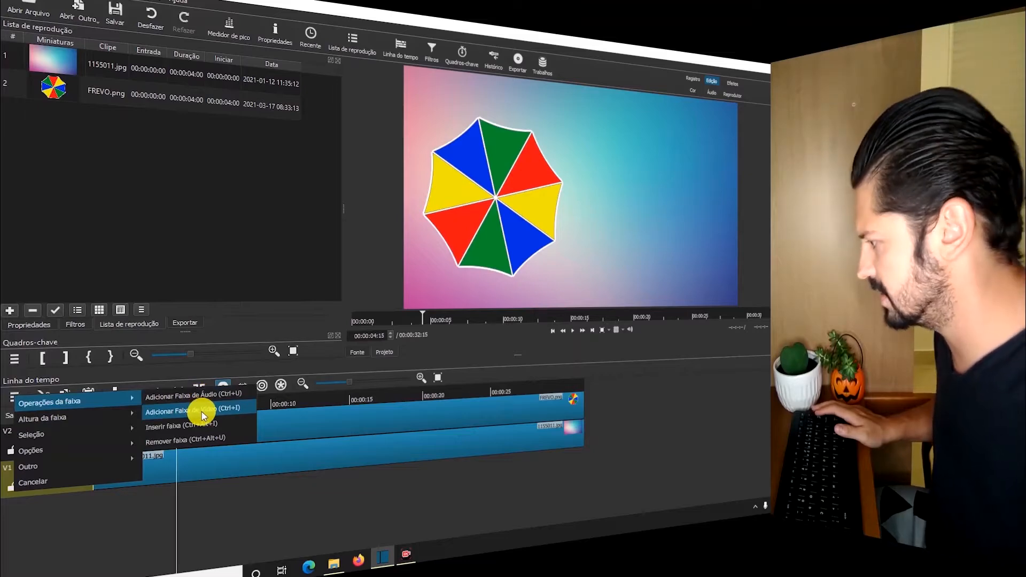
{"action": "left_click", "coordinate": [629, 427]}
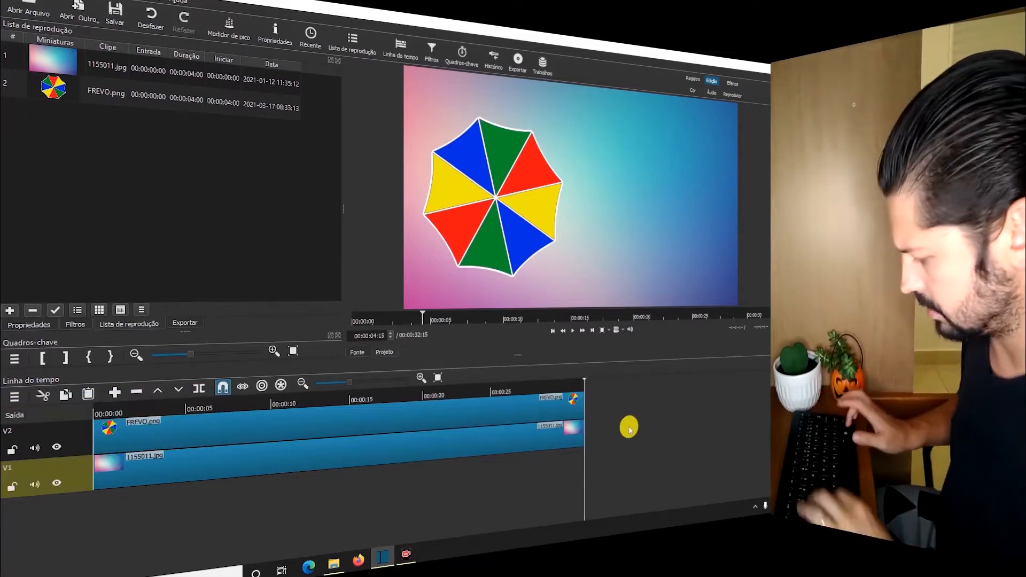
{"action": "key", "text": "ctrl+i"}
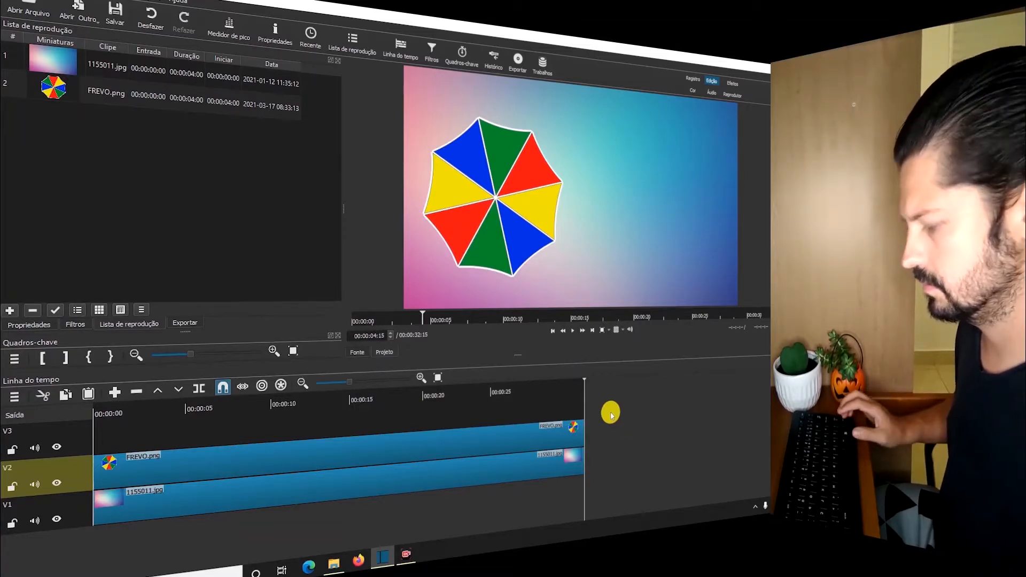
{"action": "key", "text": "ctrl+i"}
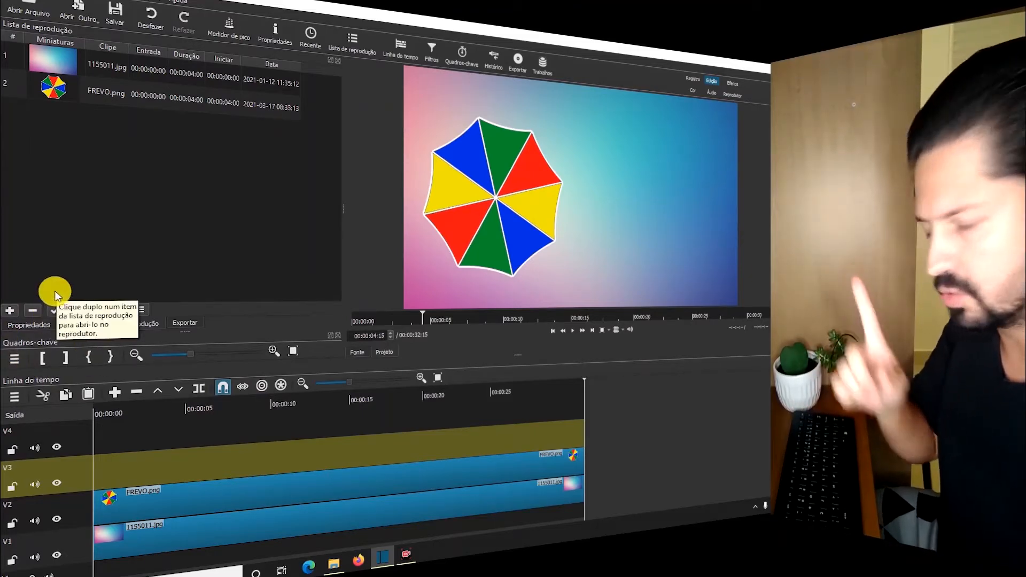
Dock the keyframes area beside the timeline and select the FREVO.png clip on V2 to show its keyframes.
{"action": "left_click_drag", "start_coordinate": [23, 344], "coordinate": [21, 428]}
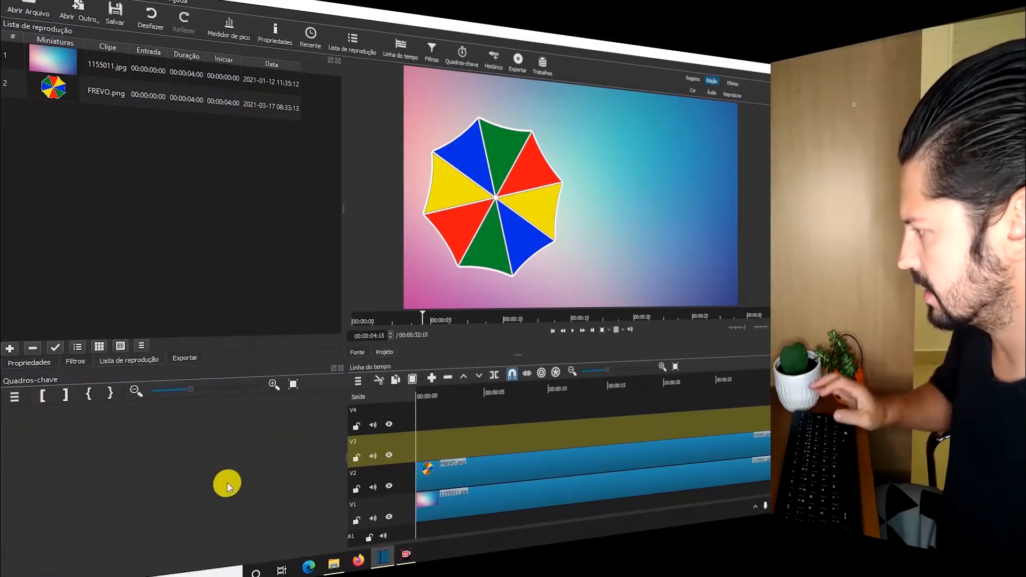
{"action": "left_click", "coordinate": [465, 478]}
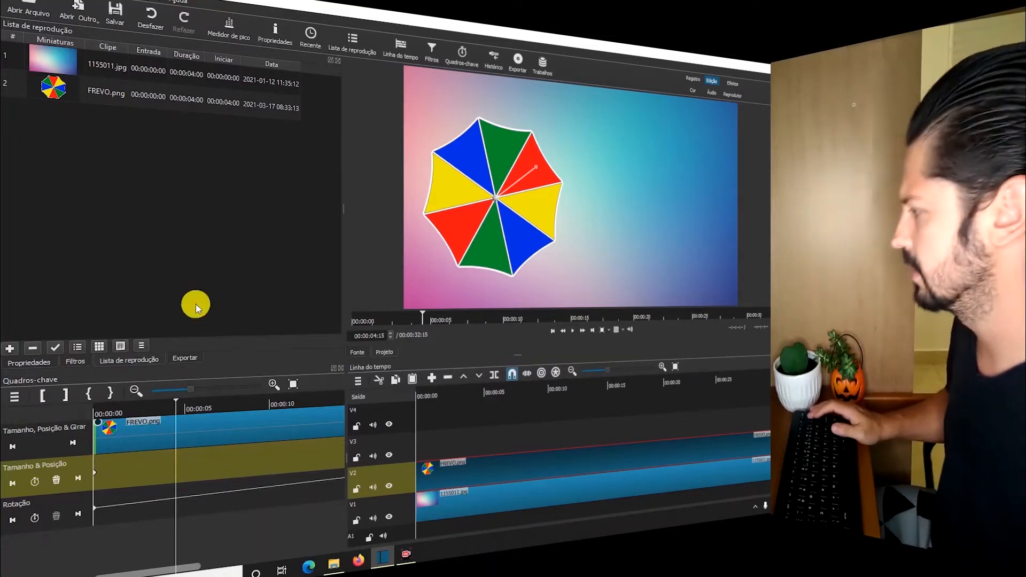
{"action": "left_click_drag", "start_coordinate": [27, 387], "coordinate": [48, 299]}
{"action": "left_click_drag", "start_coordinate": [41, 342], "coordinate": [26, 395]}
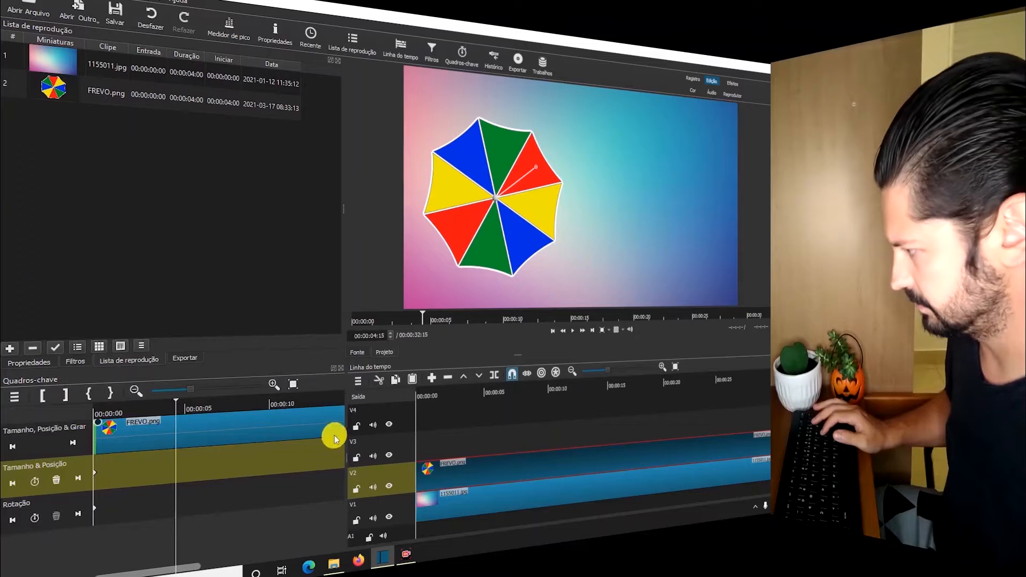
{"action": "left_click", "coordinate": [529, 409]}
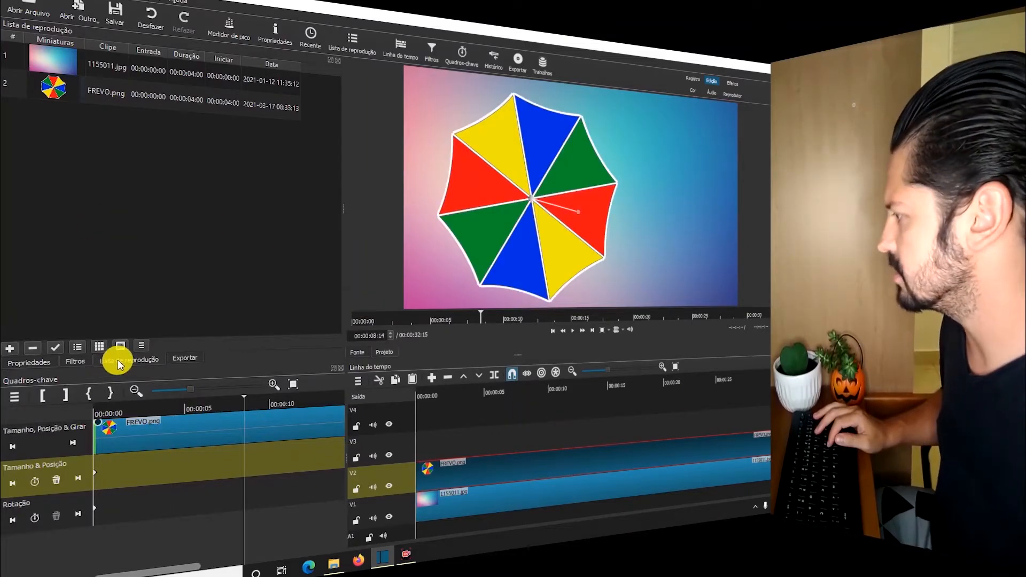
Import the videoblocks city background image, SO KOMBI.png and SO RODA TRASEIRA (recorte).png from the Imagens folder into the playlist.
{"action": "mouse_move", "coordinate": [334, 566]}
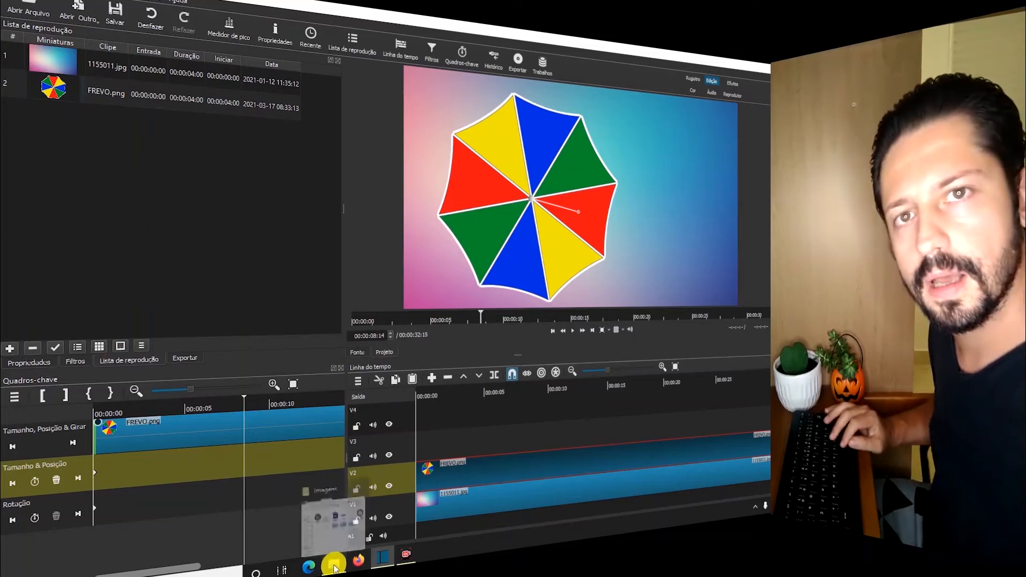
{"action": "left_click", "coordinate": [338, 564]}
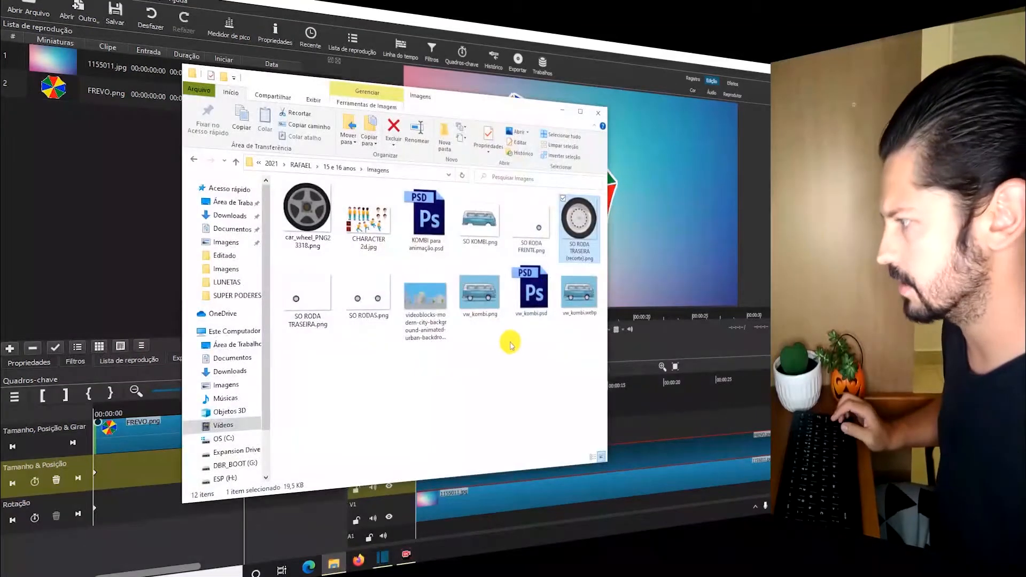
{"action": "left_click", "coordinate": [427, 321]}
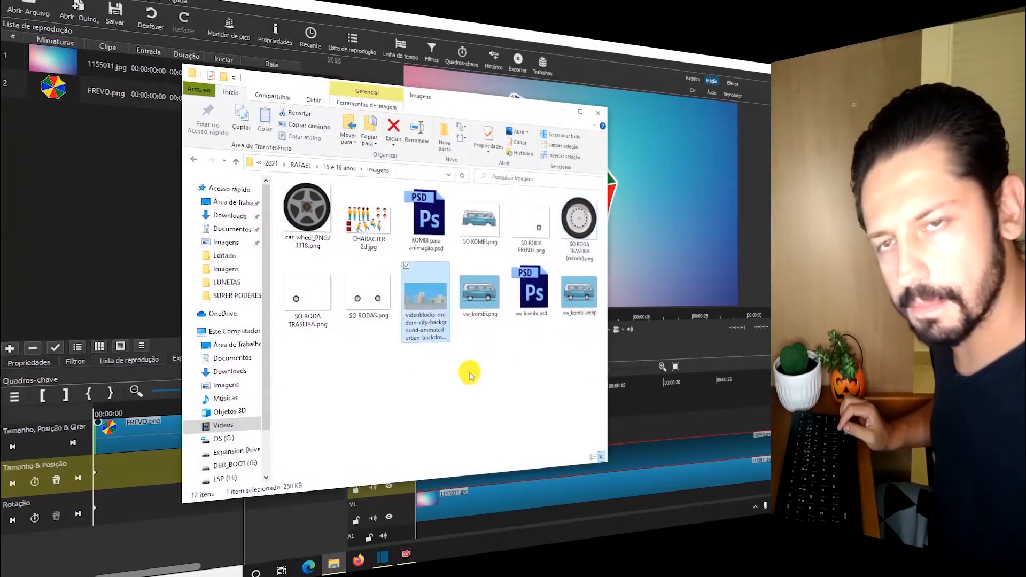
{"action": "left_click", "coordinate": [483, 219], "text": "ctrl"}
{"action": "left_click", "coordinate": [577, 222], "text": "ctrl"}
{"action": "left_click_drag", "start_coordinate": [426, 303], "coordinate": [72, 240]}
{"action": "left_click", "coordinate": [65, 244]}
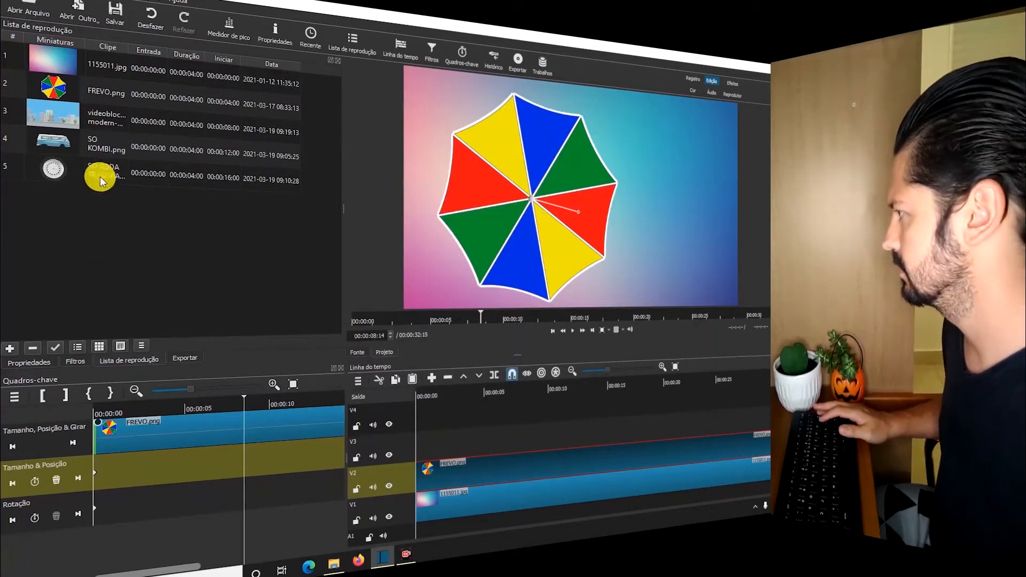
Place the videoblocks city background image from the playlist on track V1, right after the 1155011.jpg clip.
{"action": "left_click", "coordinate": [56, 116]}
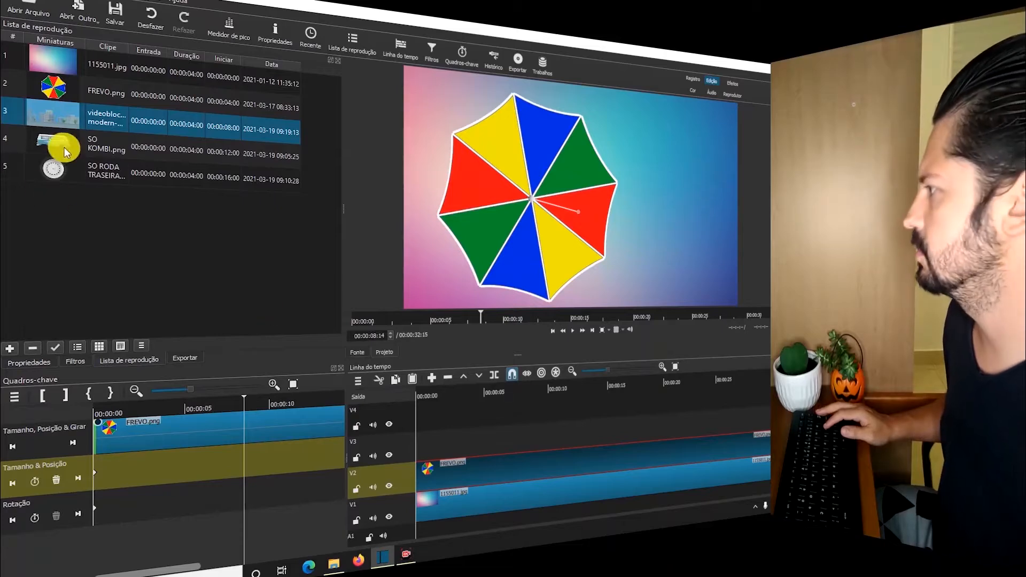
{"action": "left_click_drag", "start_coordinate": [53, 115], "coordinate": [766, 484]}
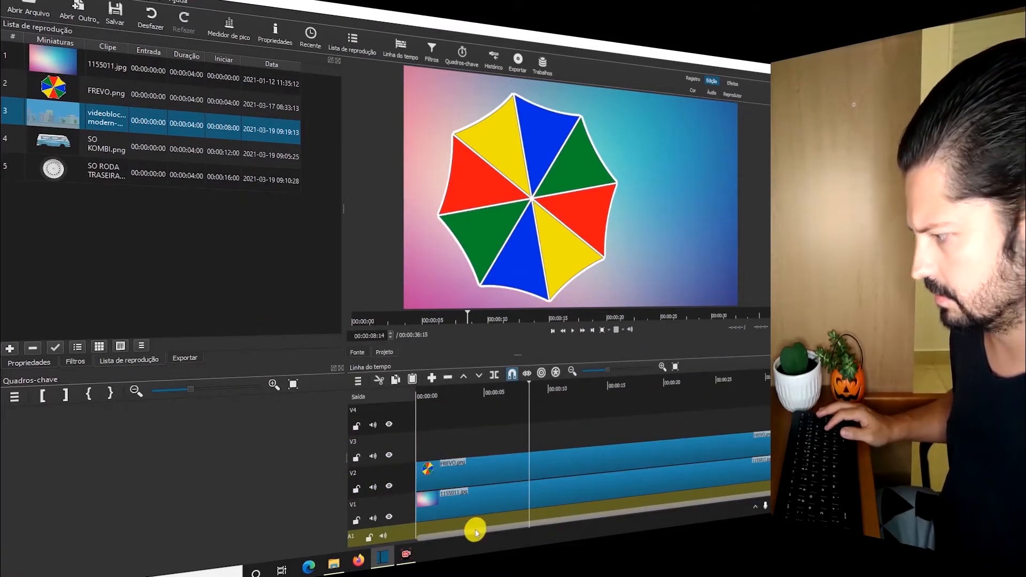
{"action": "left_click_drag", "start_coordinate": [474, 529], "coordinate": [653, 513]}
{"action": "left_click", "coordinate": [745, 315]}
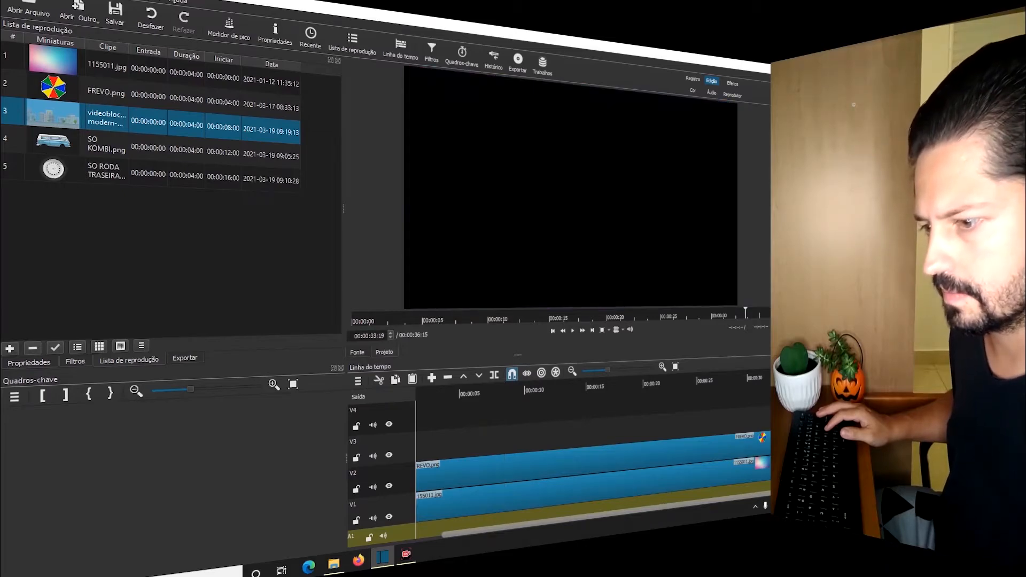
{"action": "scroll", "coordinate": [587, 470], "scroll_direction": "left", "scroll_amount": 1}
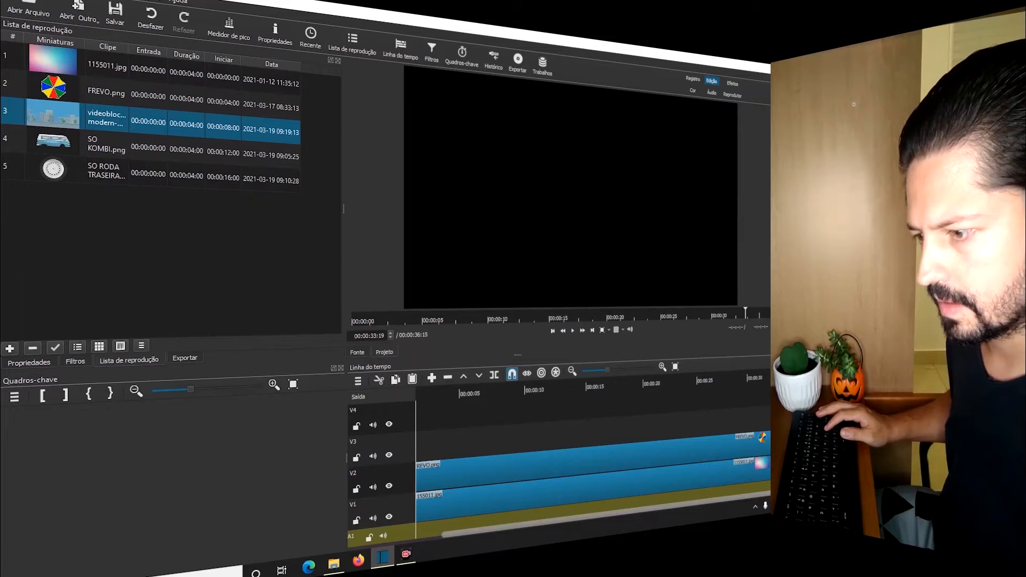
{"action": "scroll", "coordinate": [588, 470], "scroll_direction": "right", "scroll_amount": 1}
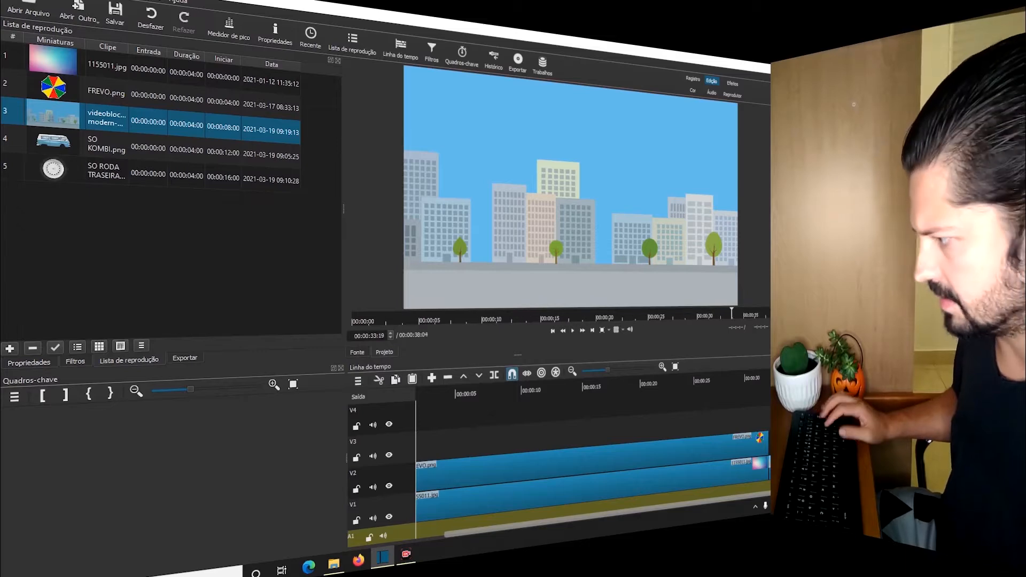
Widen the timeline area and extend the city background clip on V1 to end at about 00:01:16.
{"action": "left_click_drag", "start_coordinate": [343, 458], "coordinate": [274, 464]}
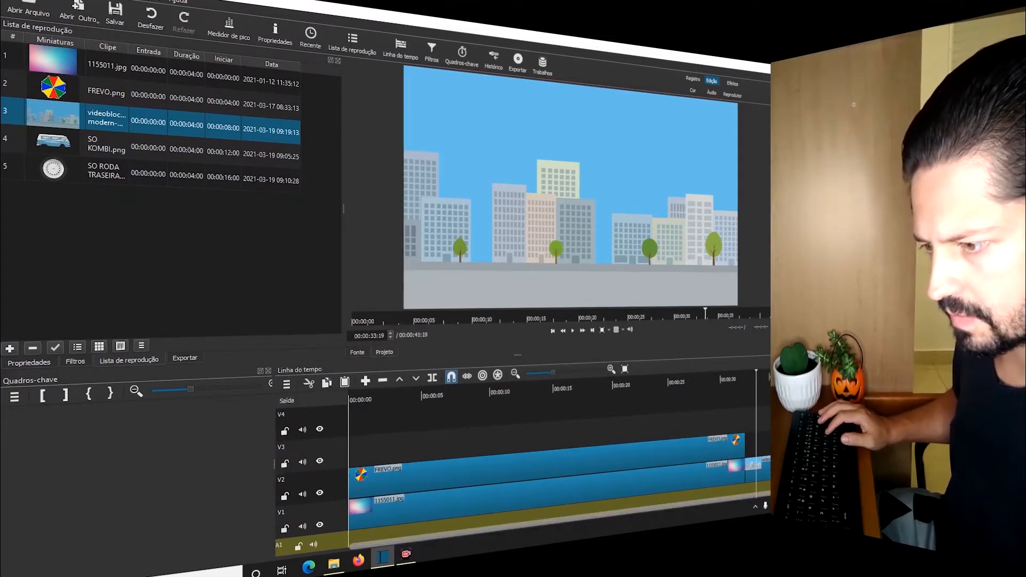
{"action": "scroll", "coordinate": [556, 464], "scroll_direction": "right", "scroll_amount": 3}
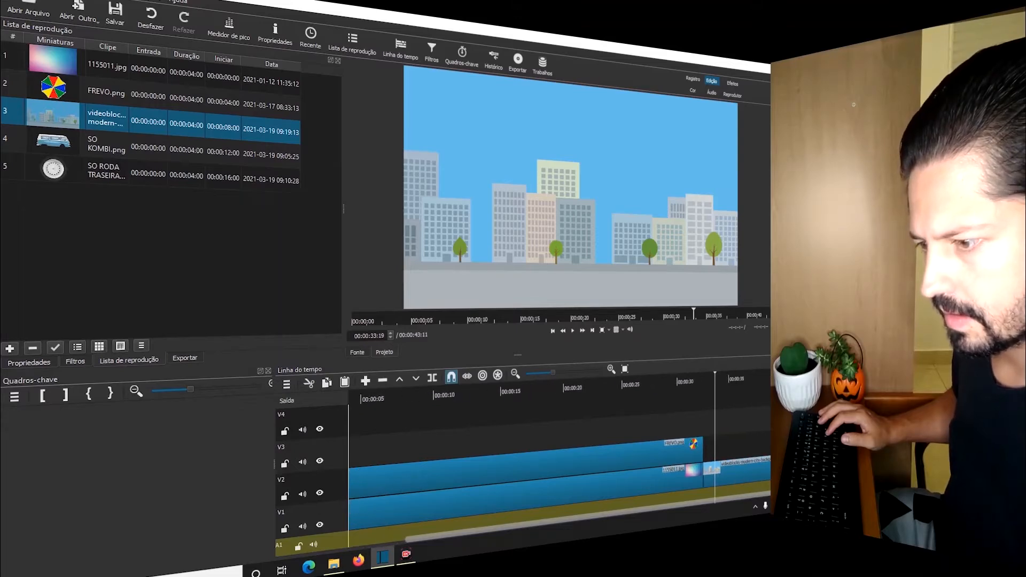
{"action": "left_click", "coordinate": [779, 454]}
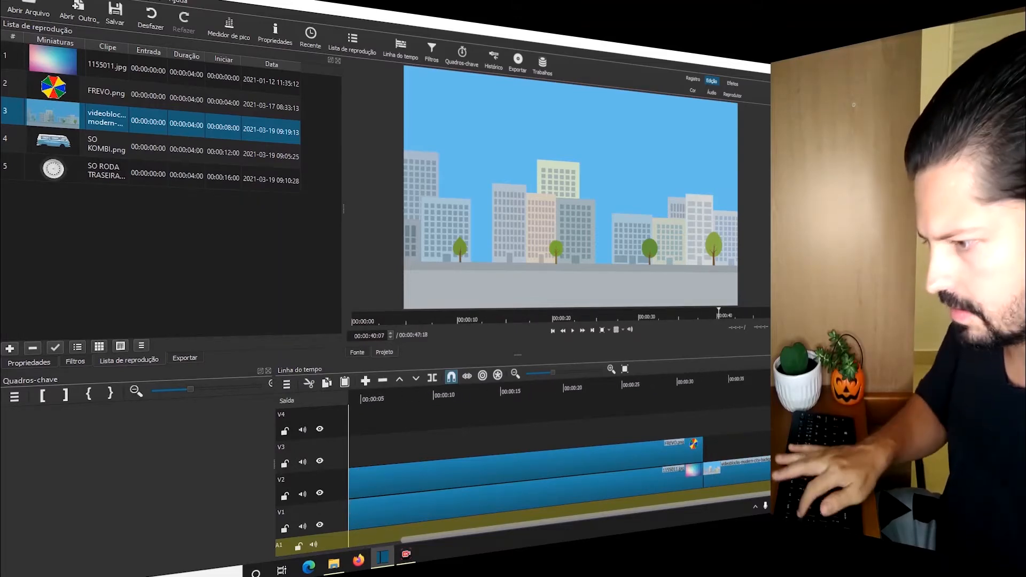
{"action": "key", "text": "minus"}
{"action": "key", "text": "minus"}
{"action": "key", "text": "minus"}
{"action": "left_click_drag", "start_coordinate": [674, 482], "coordinate": [769, 481]}
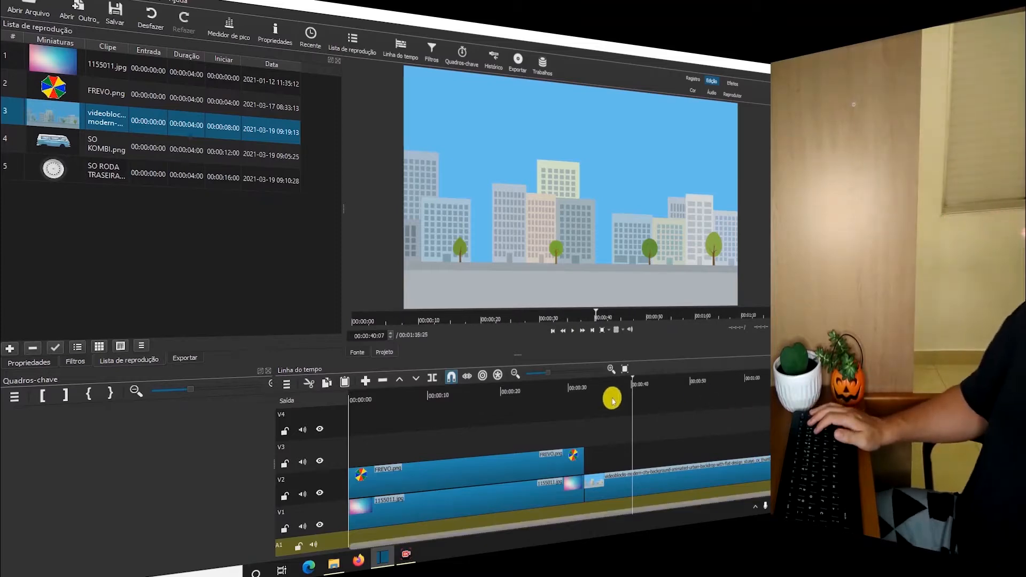
Place SO KOMBI.png on V4 and SO RODA TRASEIRA (recorte).png on both V3 and V2, aligned with the city background's start.
{"action": "left_click", "coordinate": [593, 390]}
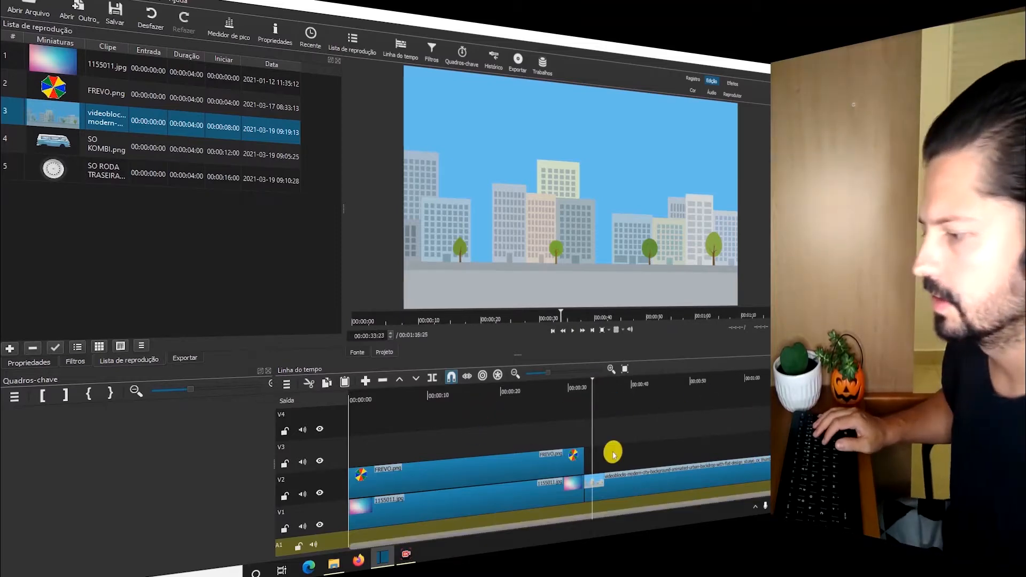
{"action": "scroll", "coordinate": [621, 439], "scroll_direction": "right", "scroll_amount": 2}
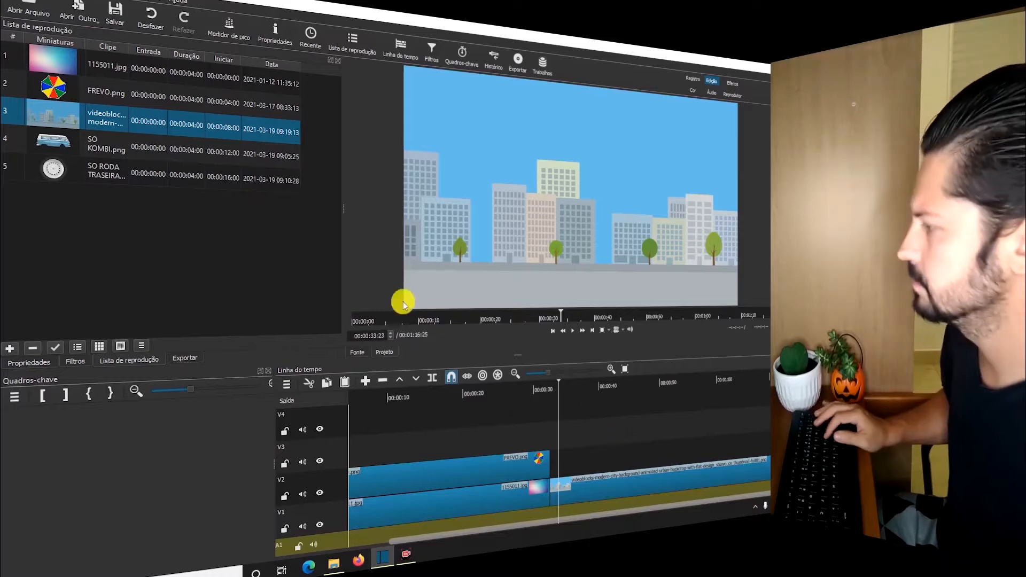
{"action": "left_click", "coordinate": [34, 137]}
{"action": "left_click_drag", "start_coordinate": [40, 139], "coordinate": [551, 416]}
{"action": "left_click", "coordinate": [567, 397]}
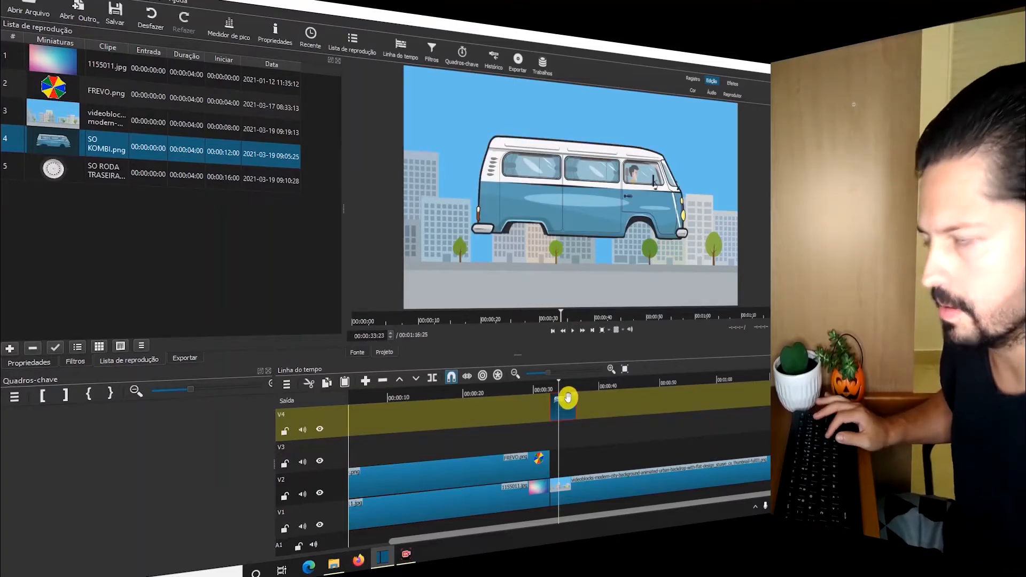
{"action": "left_click_drag", "start_coordinate": [50, 168], "coordinate": [556, 438]}
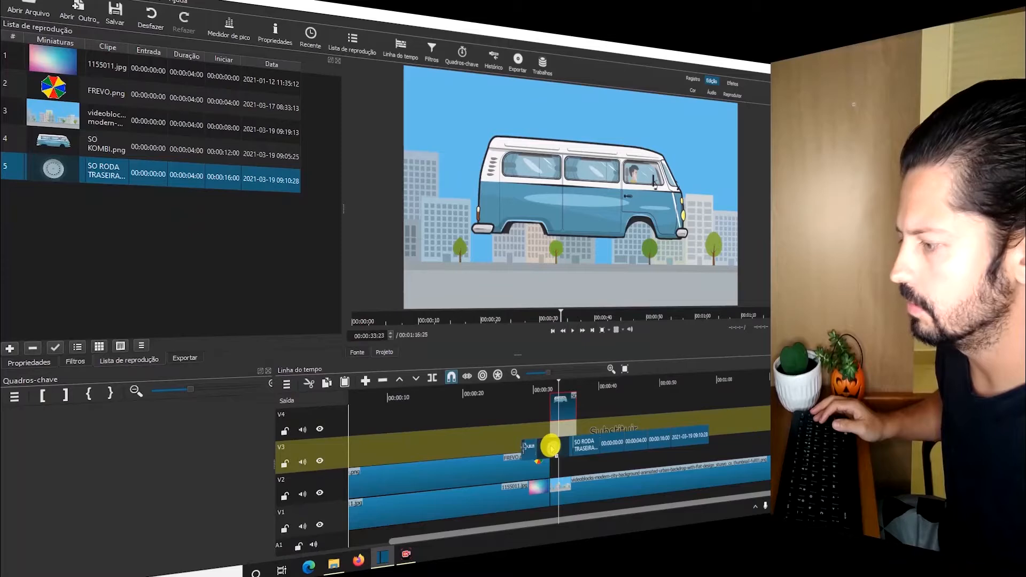
{"action": "left_click_drag", "start_coordinate": [46, 171], "coordinate": [556, 464]}
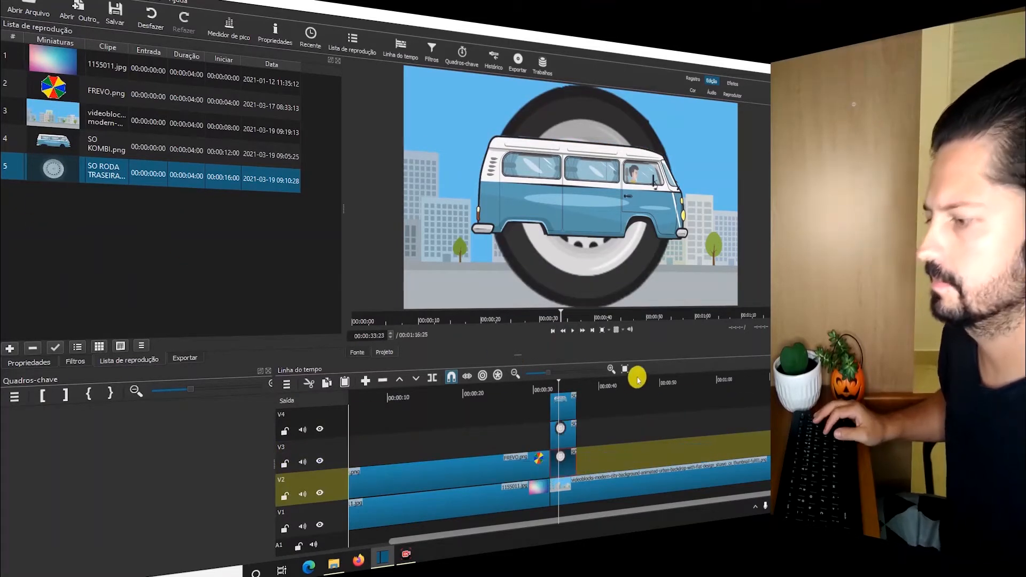
Extend the van clip on V4 and the wheel clips on V3 and V2 to the end of the city background.
{"action": "left_click", "coordinate": [631, 423]}
{"action": "left_click_drag", "start_coordinate": [575, 411], "coordinate": [768, 408]}
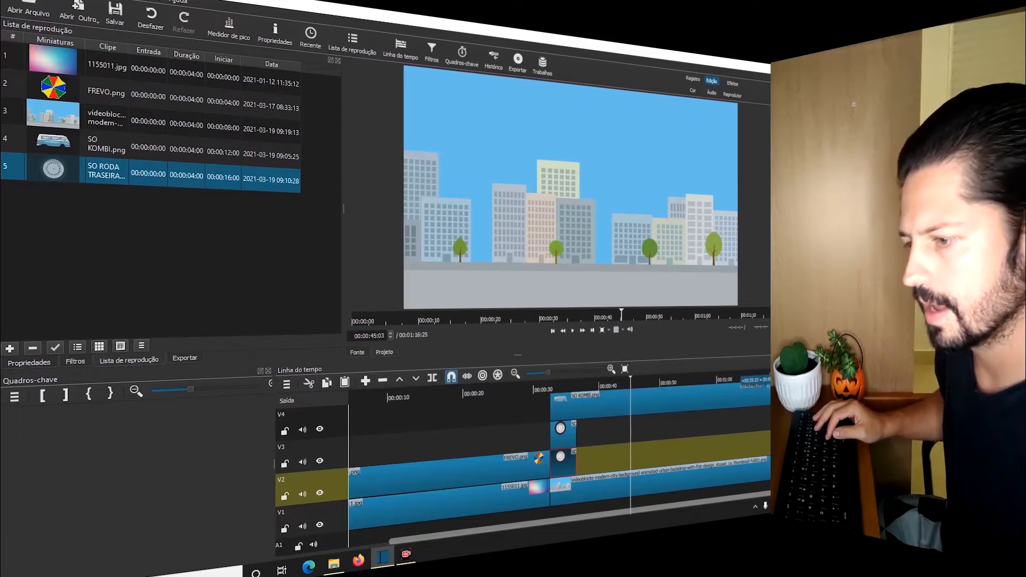
{"action": "left_click", "coordinate": [620, 433]}
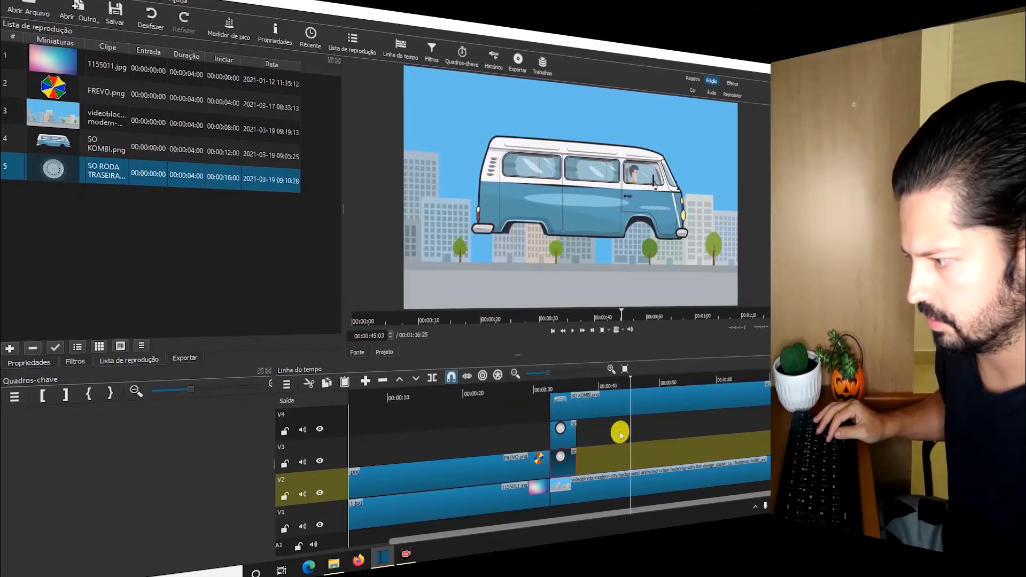
{"action": "left_click_drag", "start_coordinate": [577, 439], "coordinate": [768, 425]}
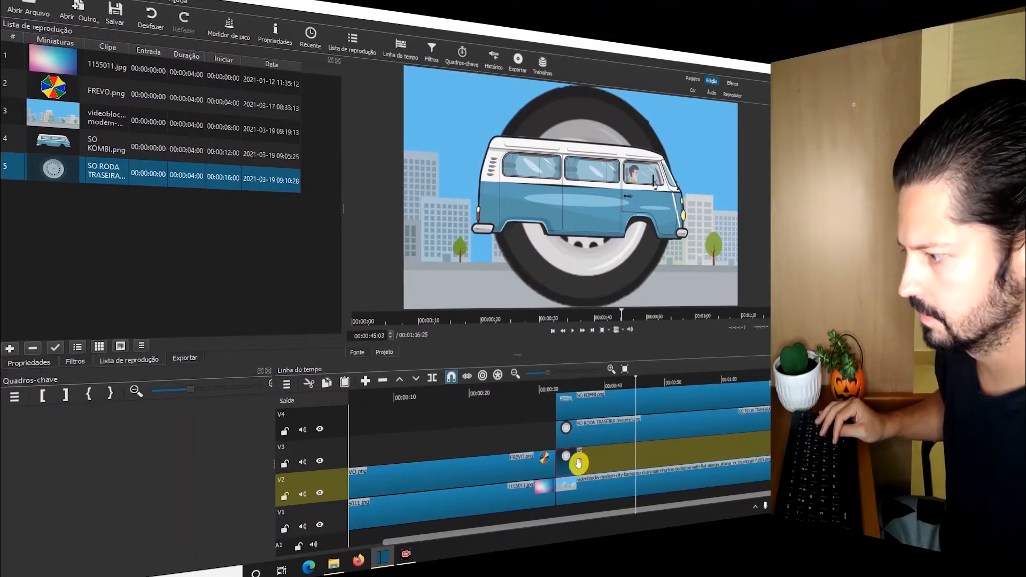
{"action": "left_click_drag", "start_coordinate": [581, 465], "coordinate": [686, 458]}
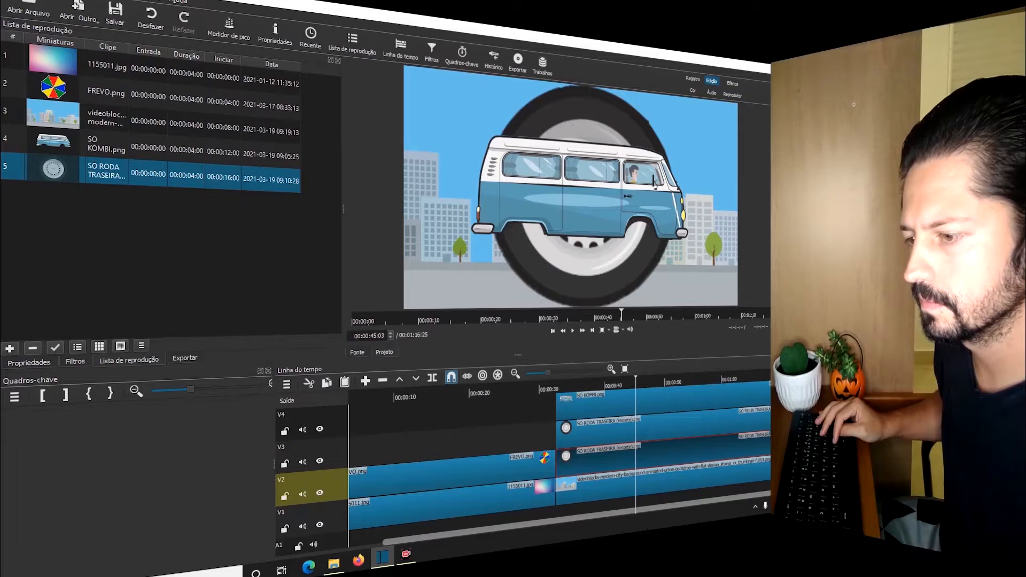
{"action": "scroll", "coordinate": [558, 454], "scroll_direction": "right", "scroll_amount": 1}
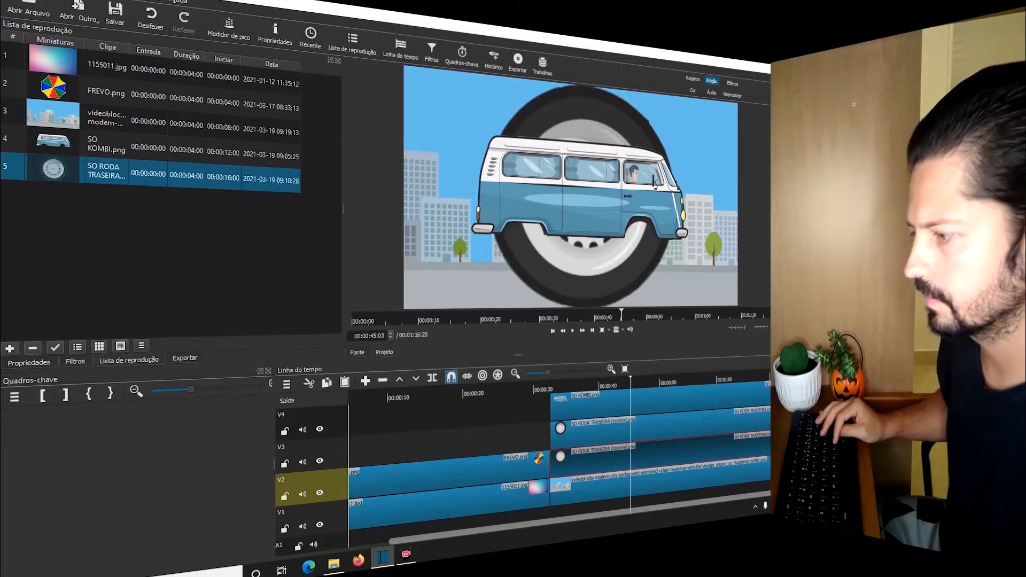
Move the playhead to about 00:00:35 and hide the wheel tracks V3 and V2.
{"action": "left_click", "coordinate": [571, 392]}
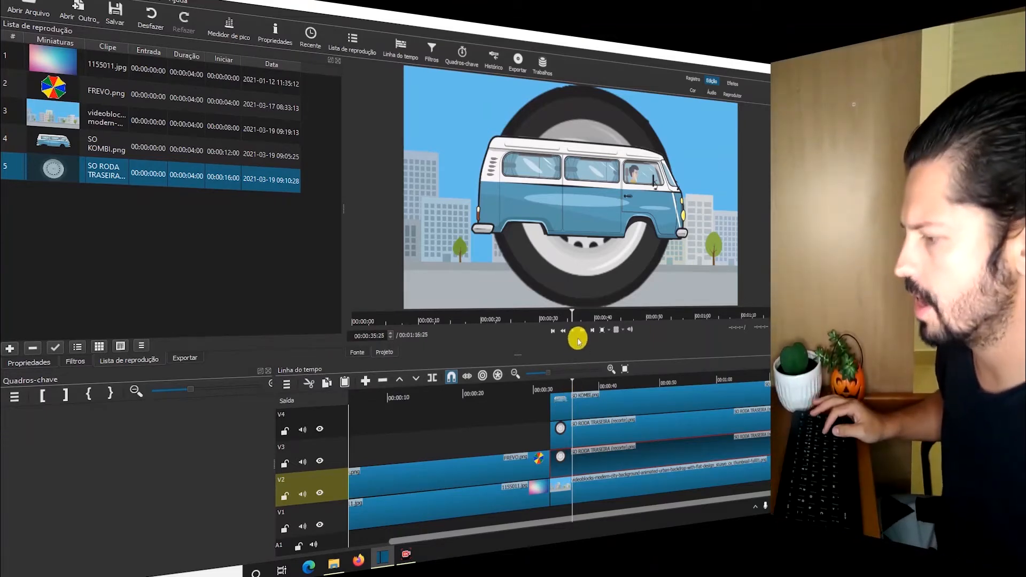
{"action": "left_click", "coordinate": [585, 432]}
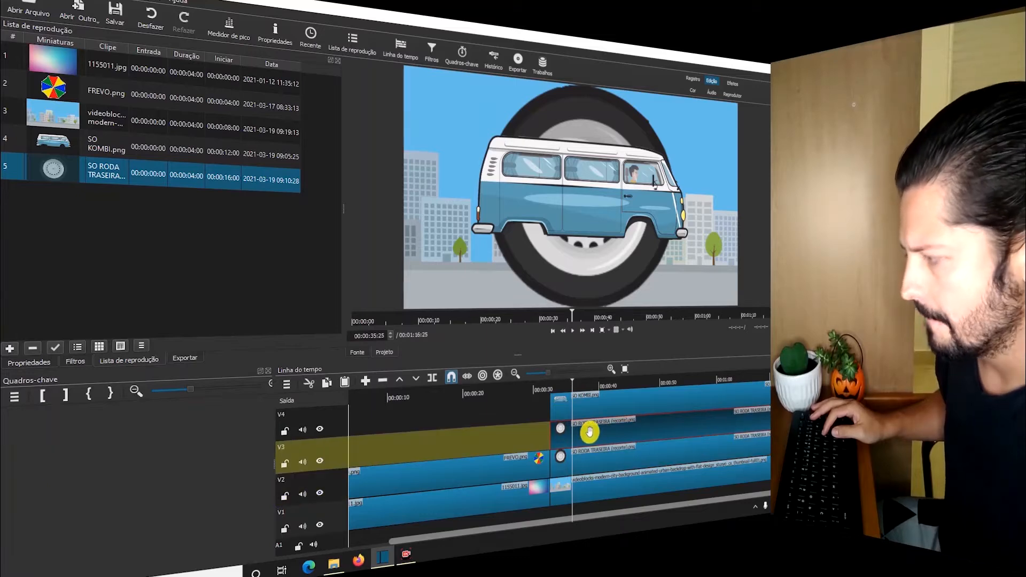
{"action": "left_click", "coordinate": [320, 462]}
{"action": "left_click", "coordinate": [319, 495]}
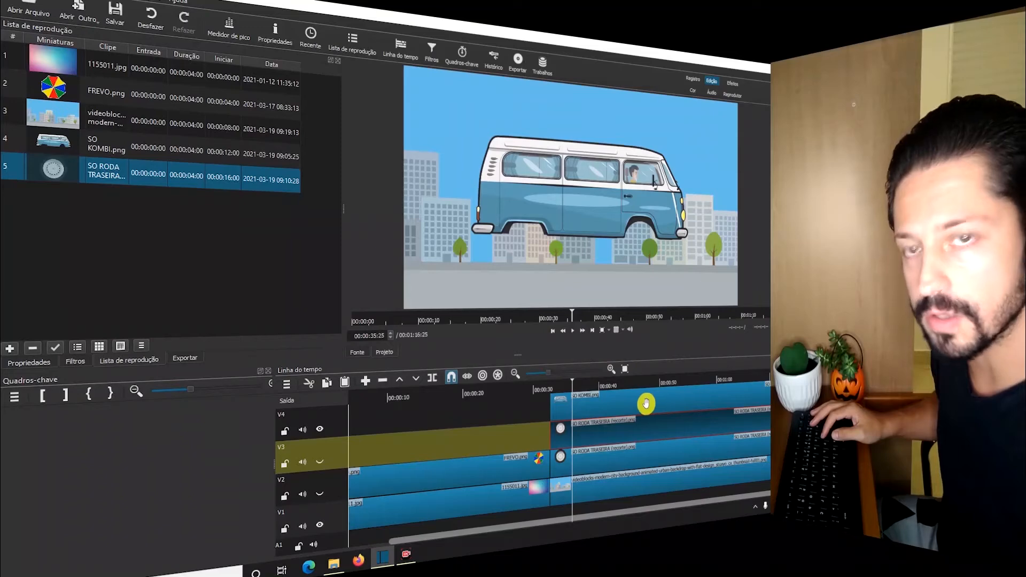
Add the Tamanho, Posição & Girar filter to the SO KOMBI.png clip, scale it to 55.4% and position it at -34, 483.
{"action": "left_click", "coordinate": [607, 407]}
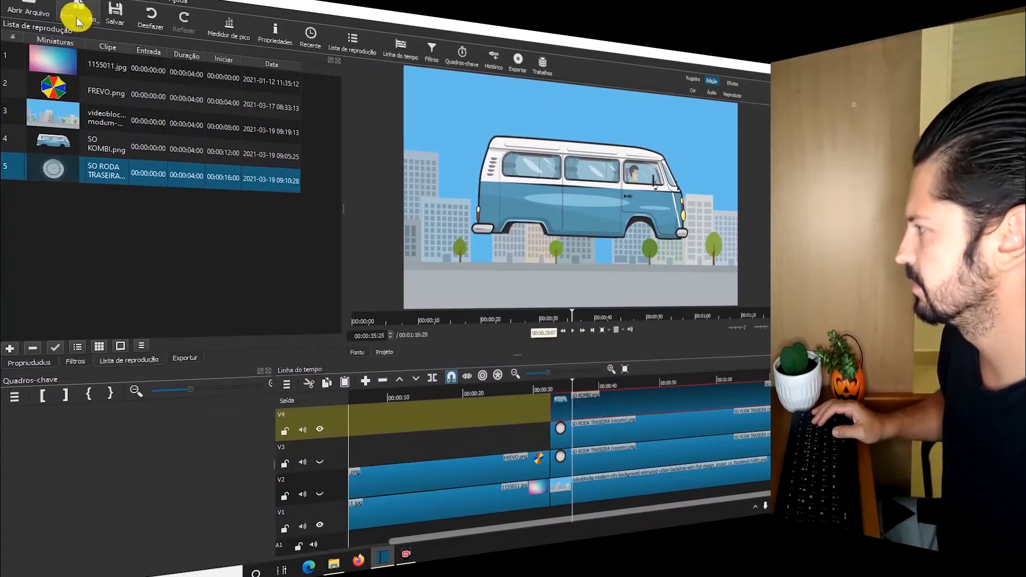
{"action": "left_click", "coordinate": [77, 364]}
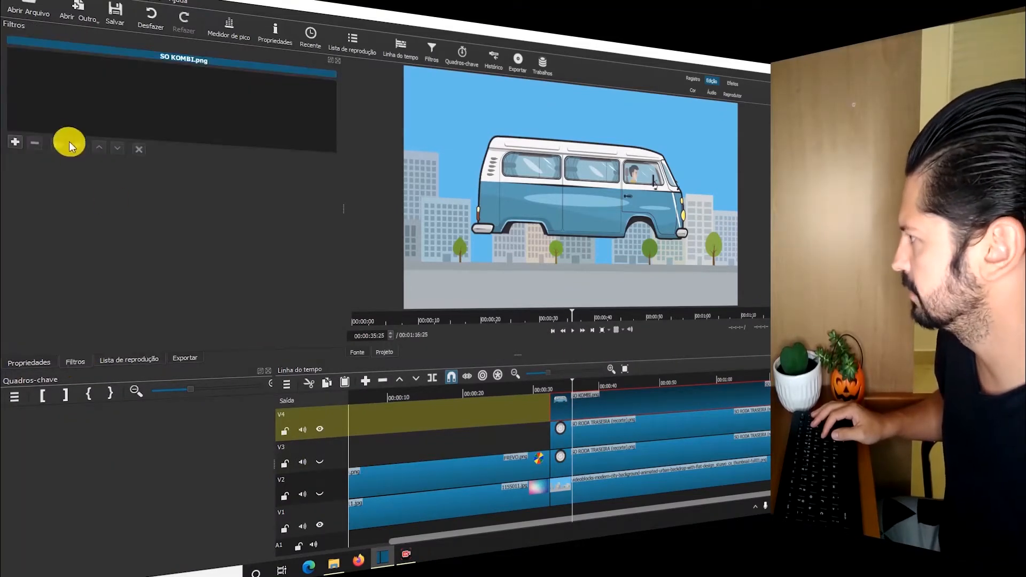
{"action": "left_click", "coordinate": [16, 144]}
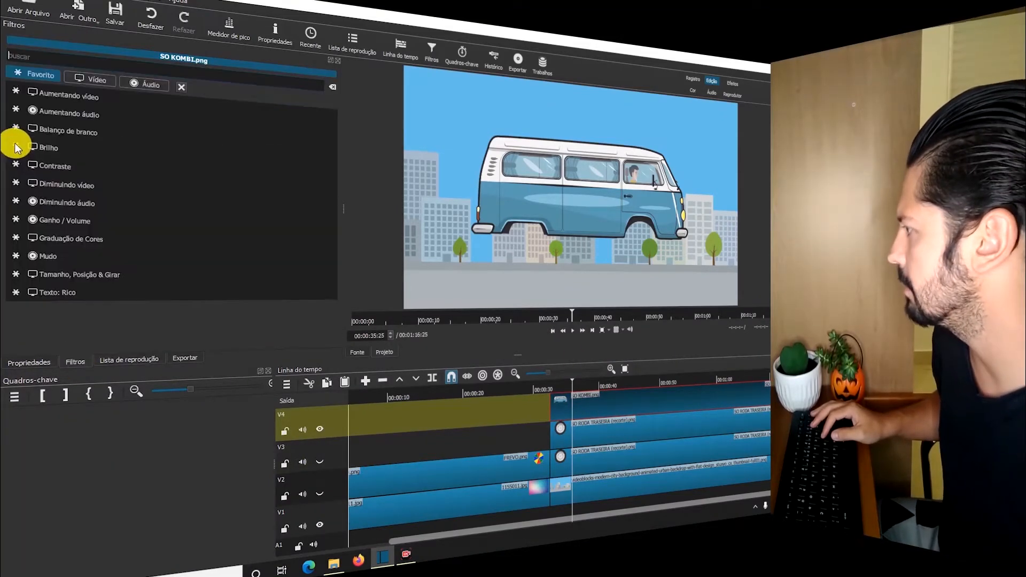
{"action": "left_click", "coordinate": [119, 271]}
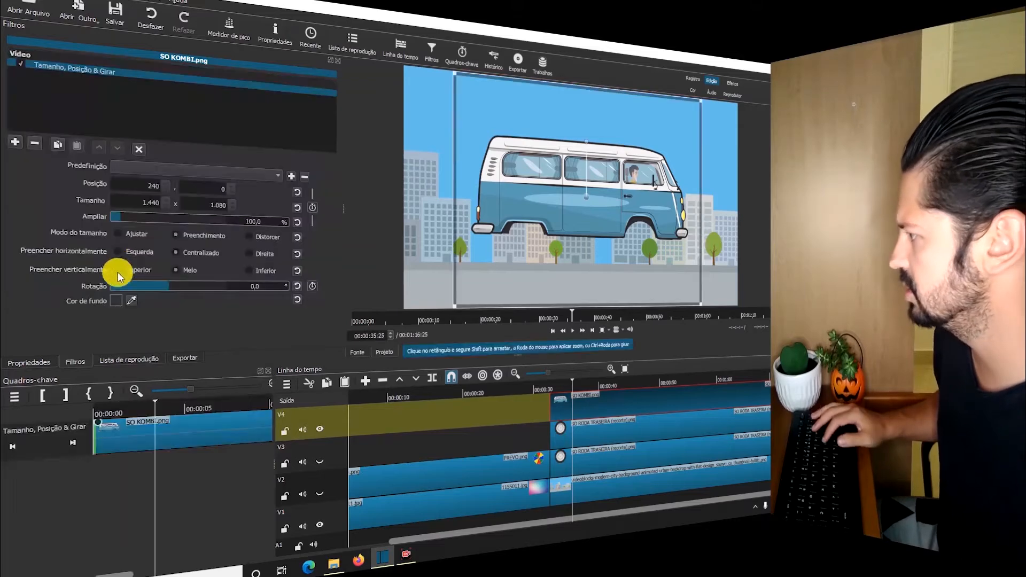
{"action": "left_click", "coordinate": [119, 217]}
{"action": "left_click", "coordinate": [118, 219]}
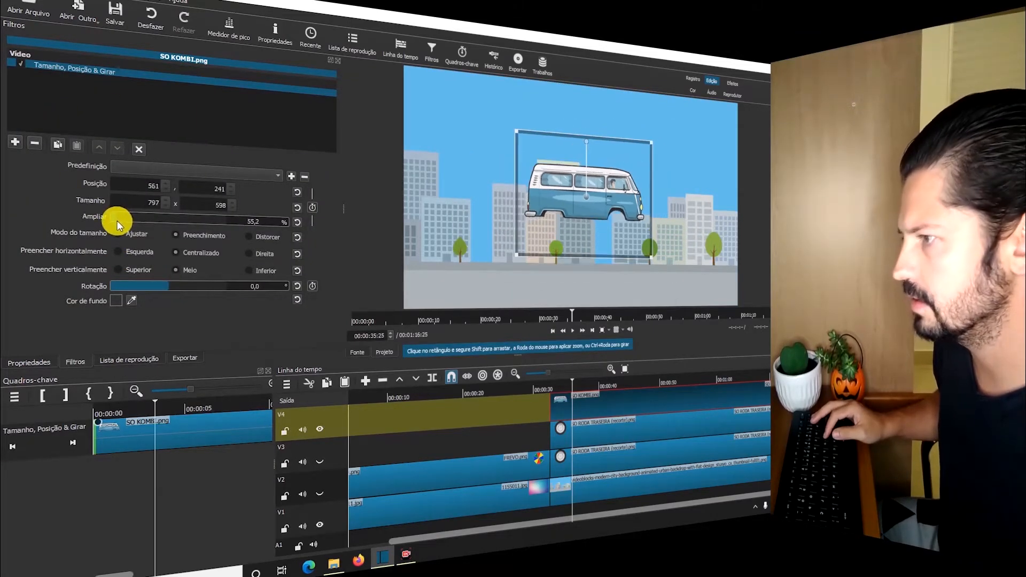
{"action": "left_click", "coordinate": [594, 197]}
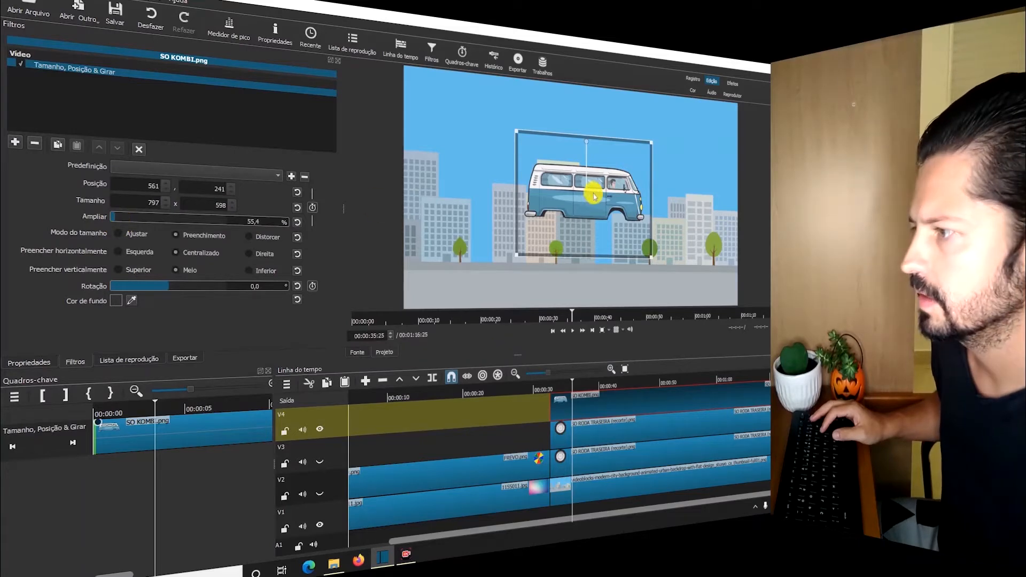
{"action": "left_click_drag", "start_coordinate": [574, 208], "coordinate": [473, 251]}
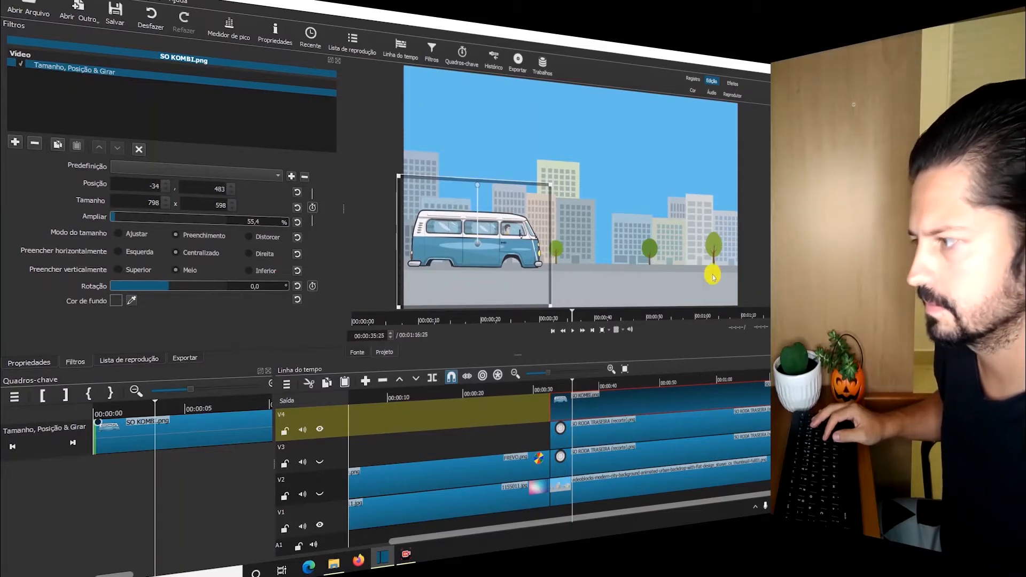
Show track V3 again and add the Tamanho, Posição & Girar filter to its wheel clip.
{"action": "left_click", "coordinate": [614, 430]}
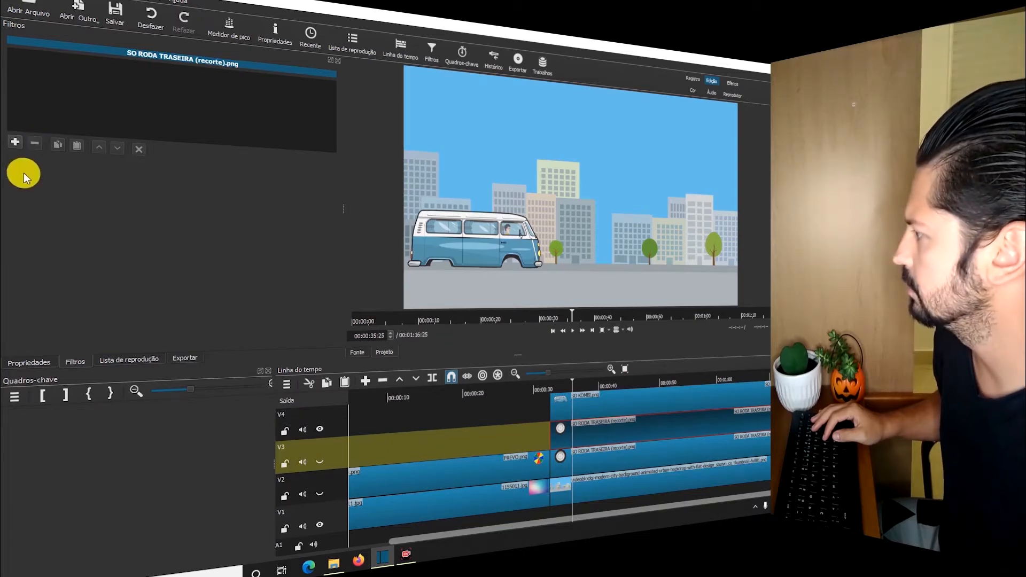
{"action": "left_click", "coordinate": [319, 460]}
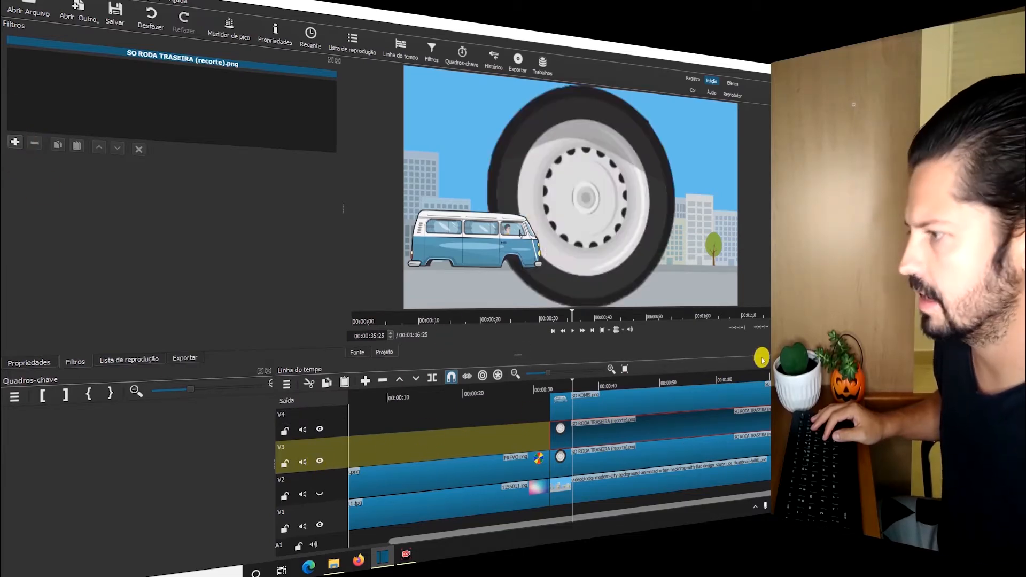
{"action": "left_click", "coordinate": [23, 144]}
{"action": "left_click", "coordinate": [112, 269]}
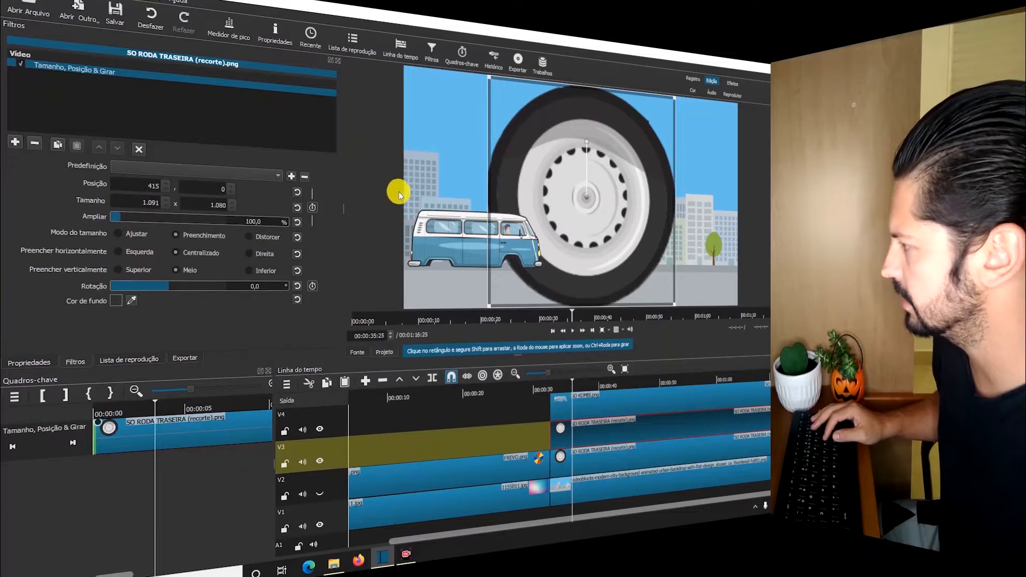
Fit the V3 wheel into the van's front wheel arch at position 491, 821 with the scale set to 10%.
{"action": "left_click", "coordinate": [115, 223]}
{"action": "left_click_drag", "start_coordinate": [114, 223], "coordinate": [108, 220]}
{"action": "left_click_drag", "start_coordinate": [588, 205], "coordinate": [511, 274]}
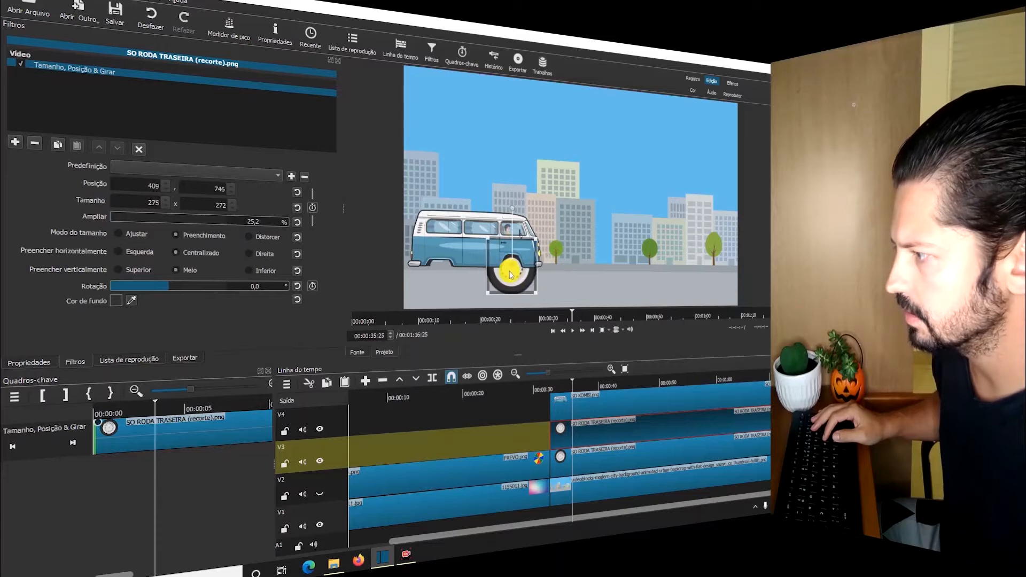
{"action": "left_click", "coordinate": [111, 215]}
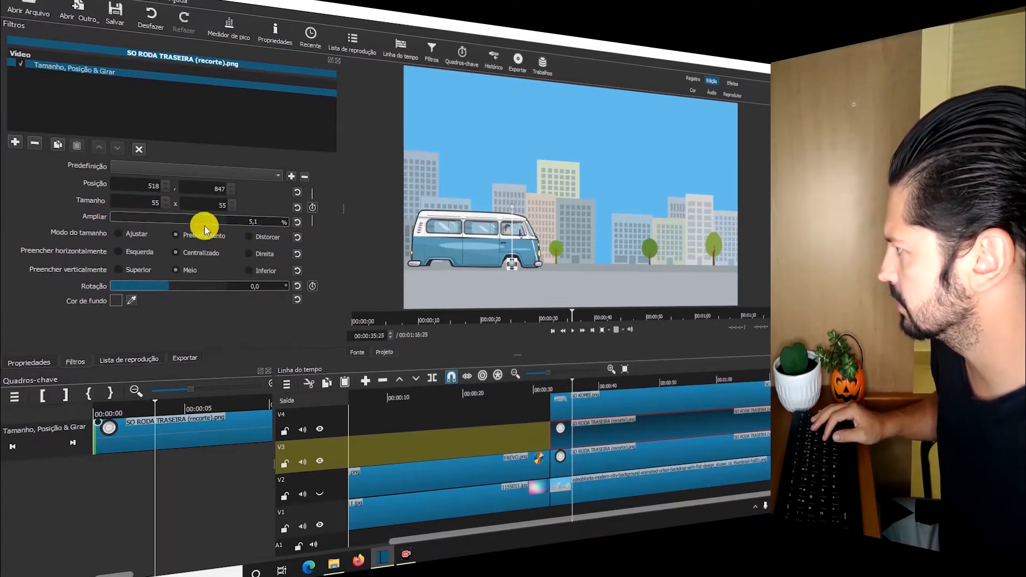
{"action": "type", "text": "10"}
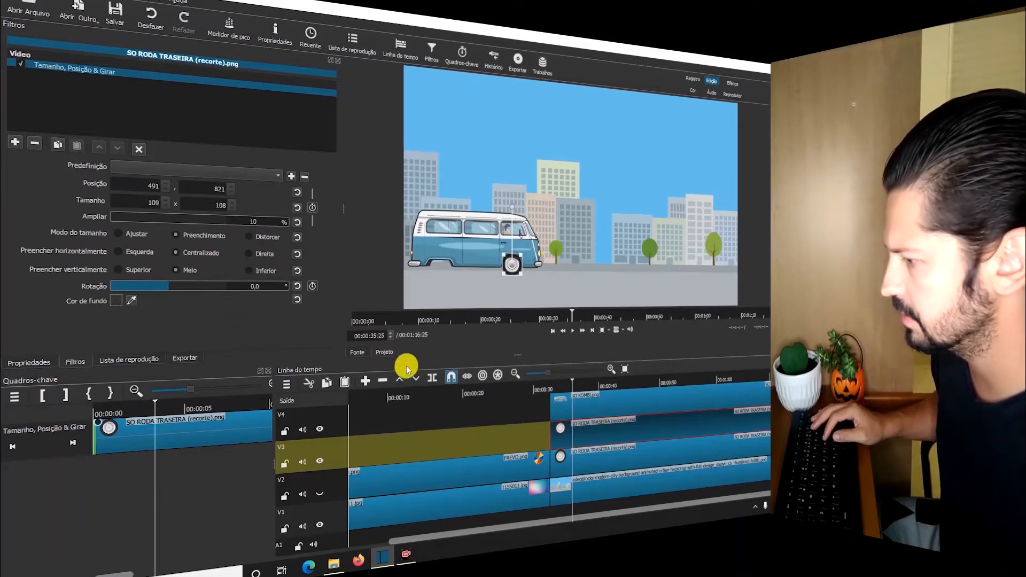
Show track V2 again and add the Tamanho, Posição & Girar filter to its wheel clip.
{"action": "left_click", "coordinate": [636, 465]}
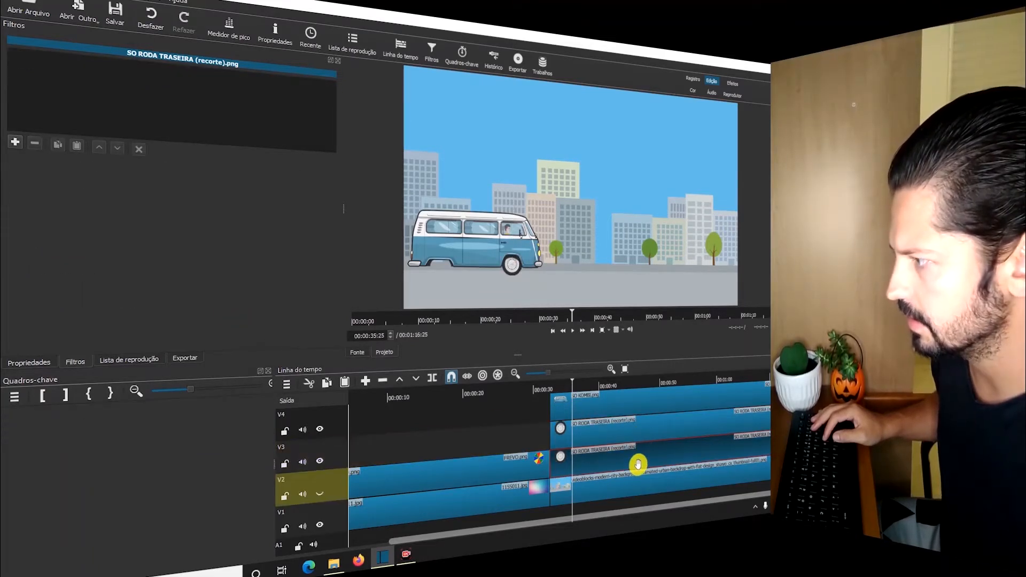
{"action": "left_click", "coordinate": [648, 426]}
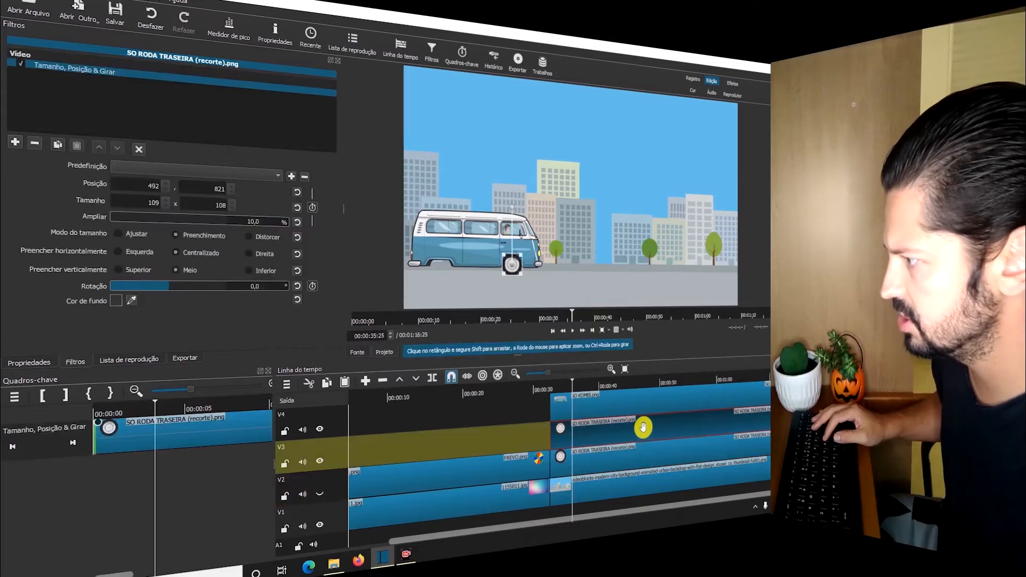
{"action": "left_click", "coordinate": [642, 458]}
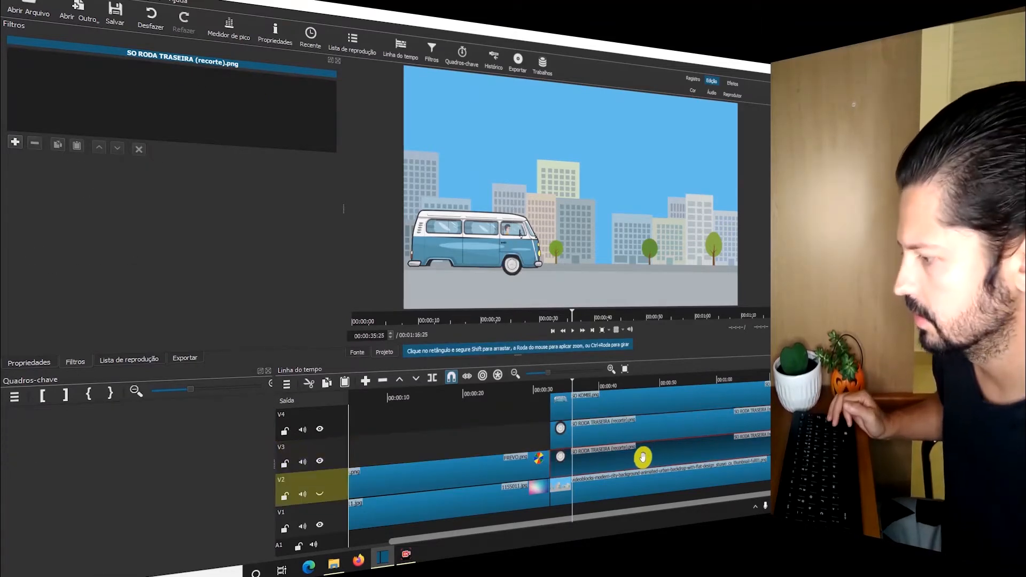
{"action": "left_click", "coordinate": [321, 493]}
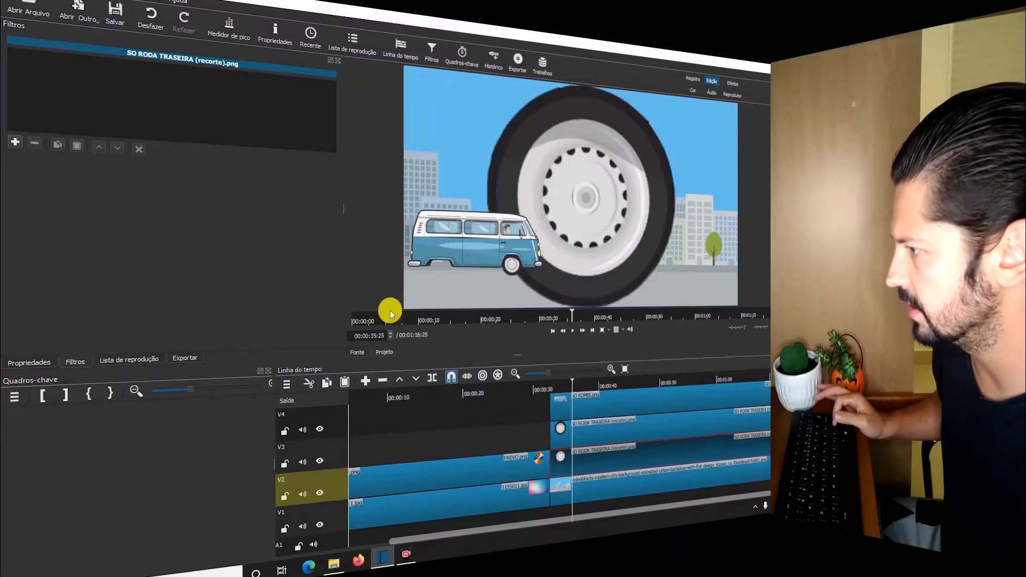
{"action": "left_click", "coordinate": [13, 143]}
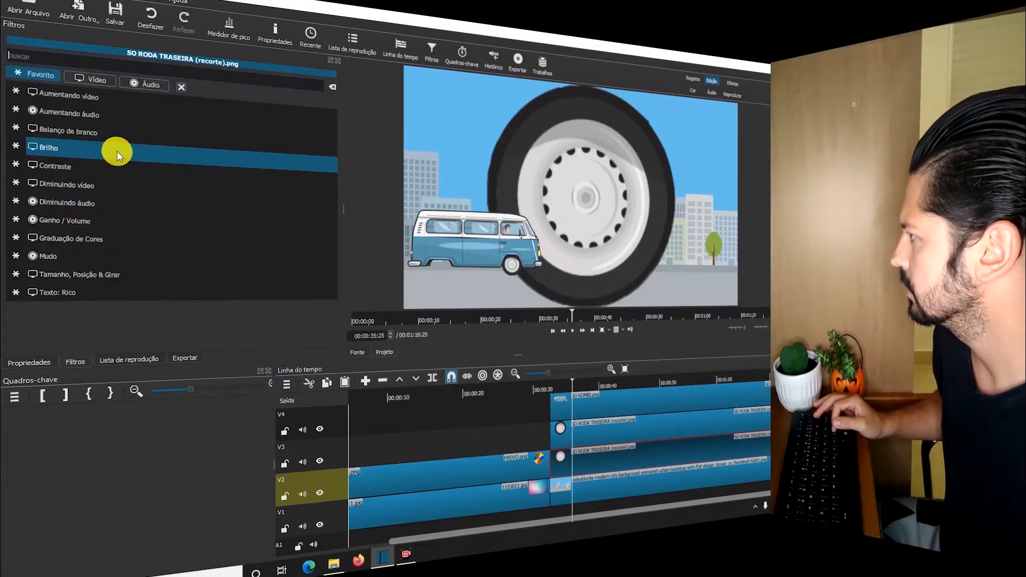
{"action": "left_click", "coordinate": [82, 275]}
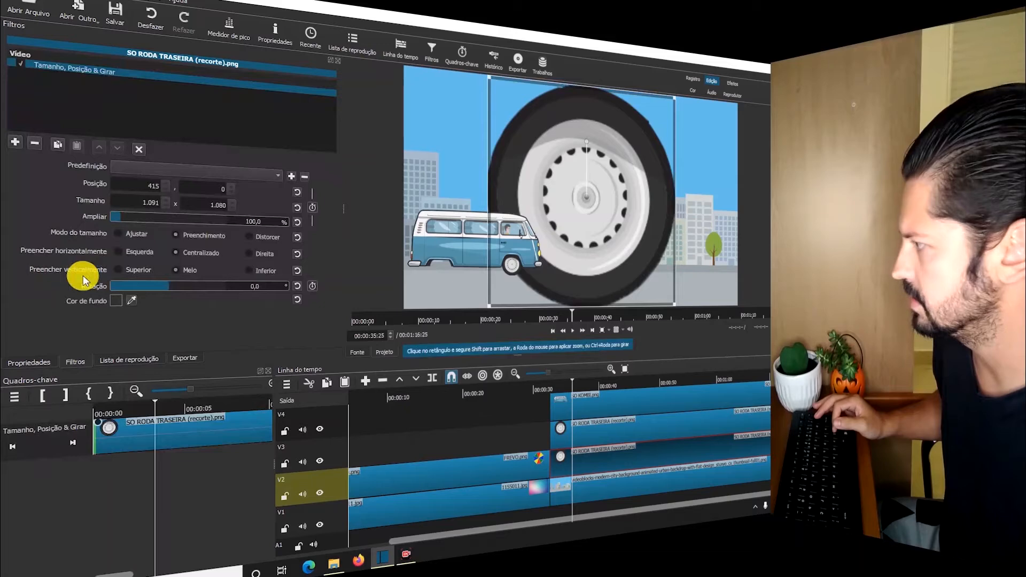
Scale the V2 wheel to 10% and place it in the van's rear wheel arch at about 120, 830.
{"action": "type", "text": "10"}
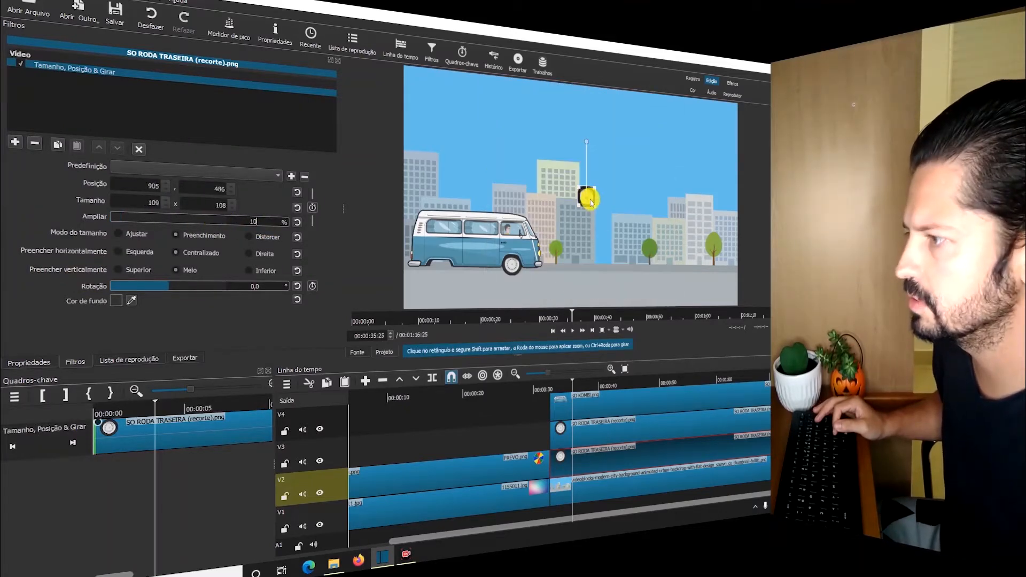
{"action": "left_click_drag", "start_coordinate": [587, 198], "coordinate": [426, 283]}
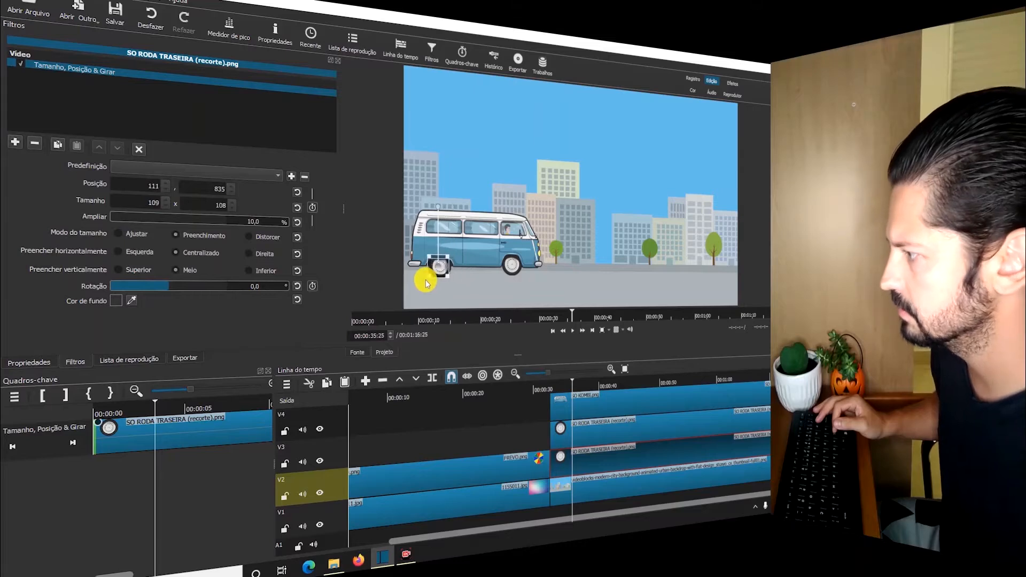
{"action": "left_click", "coordinate": [672, 427]}
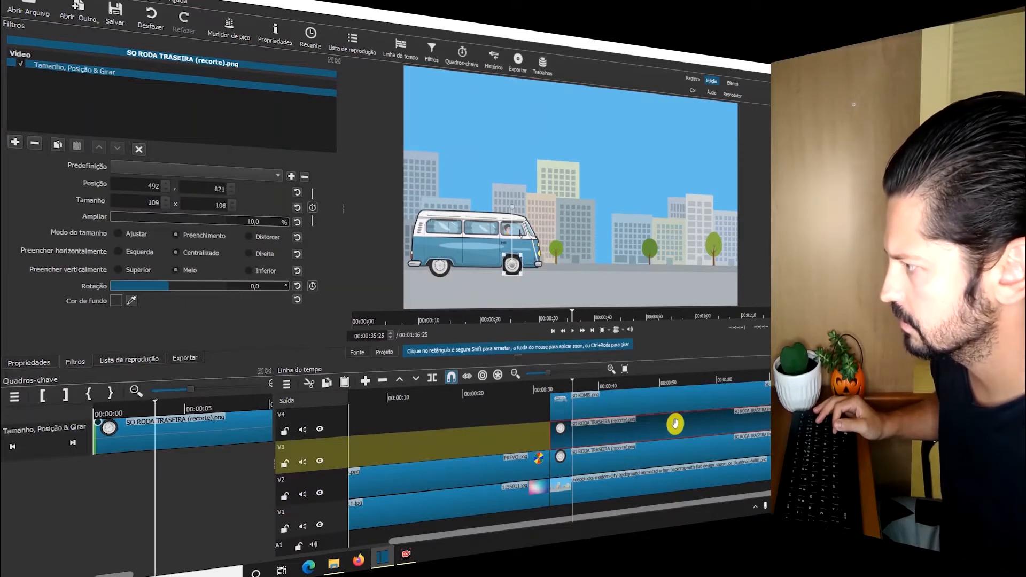
{"action": "left_click", "coordinate": [663, 458]}
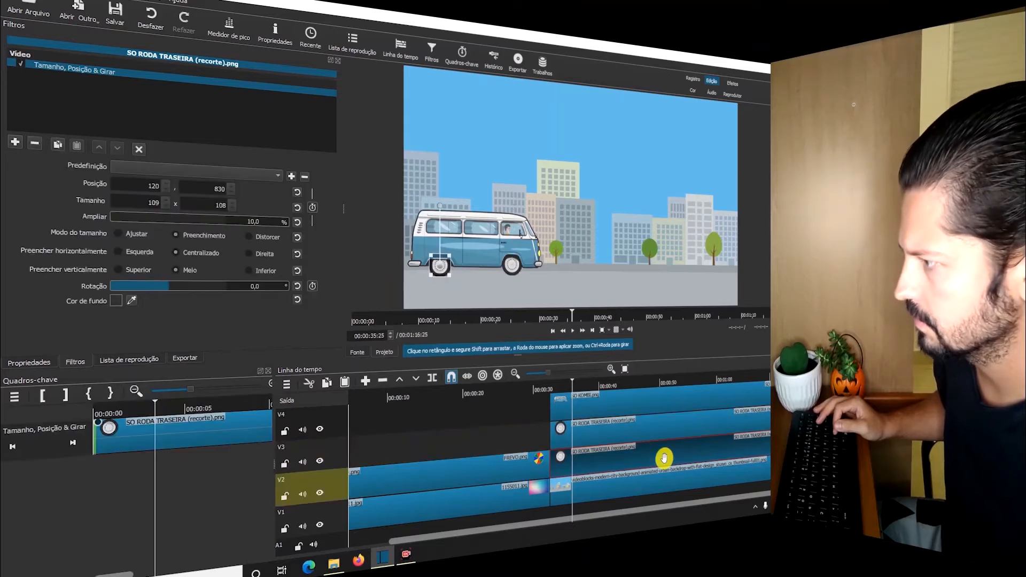
Check the V3 wheel's coordinates and enter the same position, 492, 821, for the V2 wheel.
{"action": "left_click", "coordinate": [670, 424]}
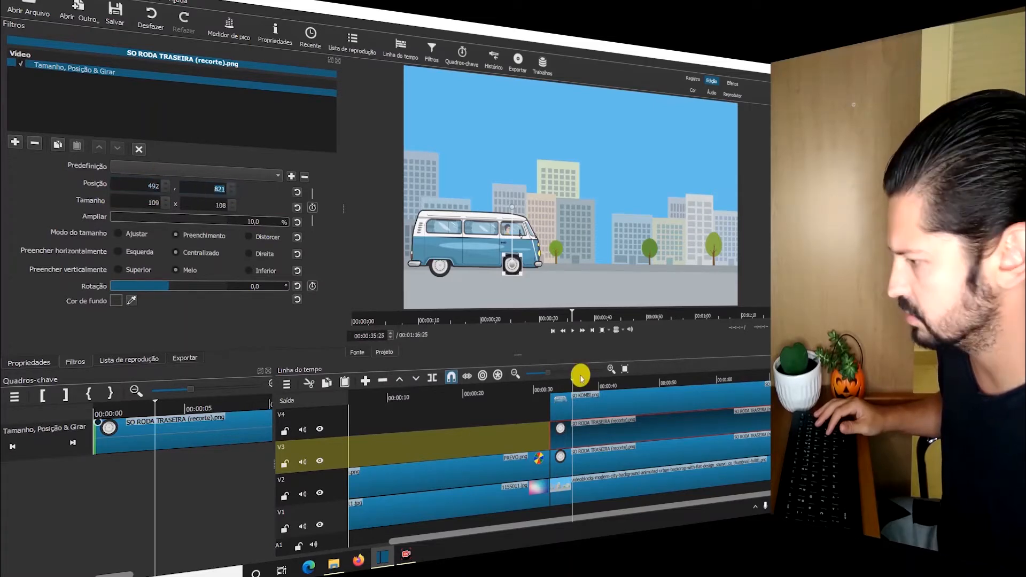
{"action": "left_click", "coordinate": [592, 458]}
{"action": "left_click", "coordinate": [632, 462]}
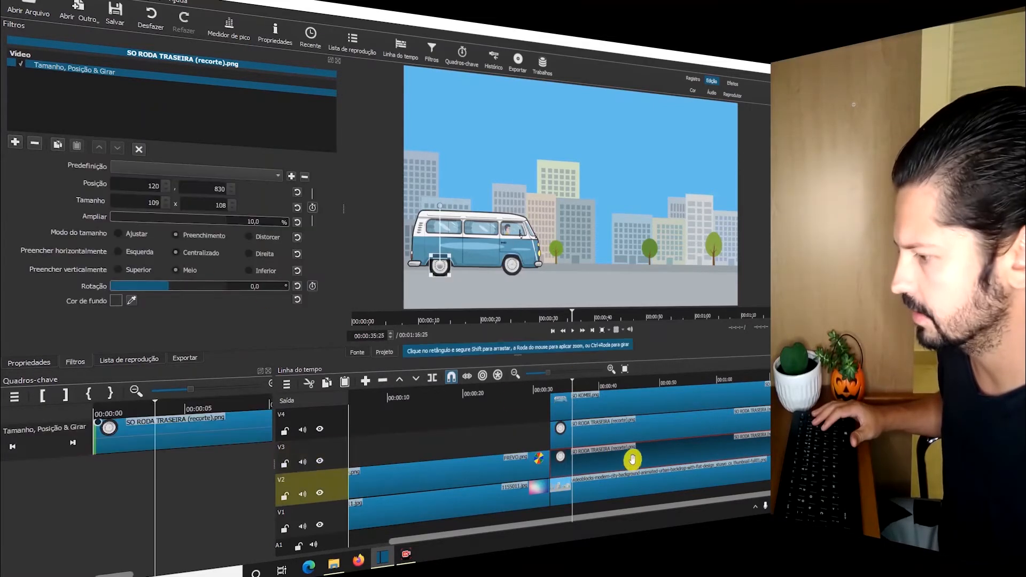
{"action": "double_click", "coordinate": [139, 185]}
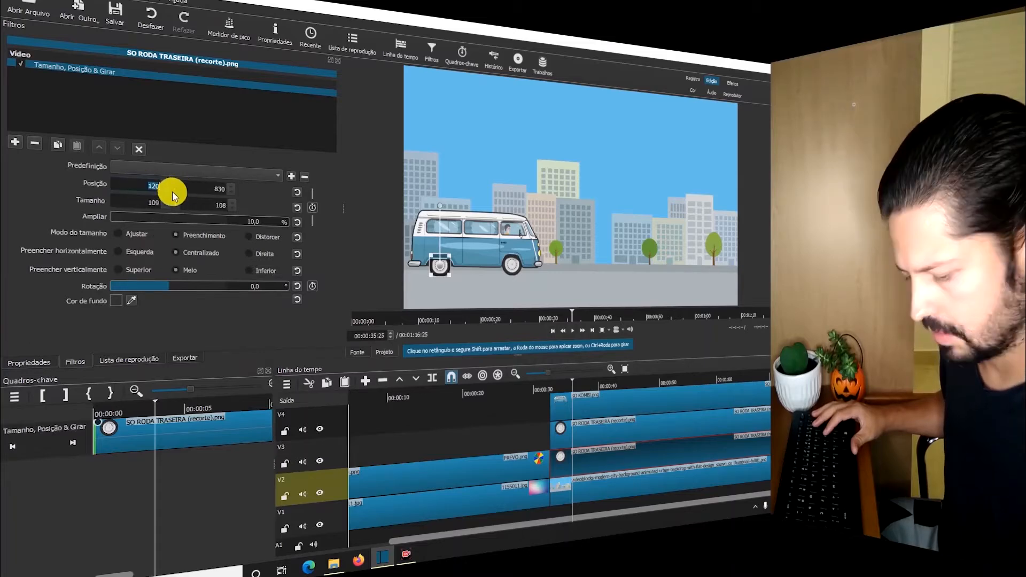
{"action": "type", "text": "492"}
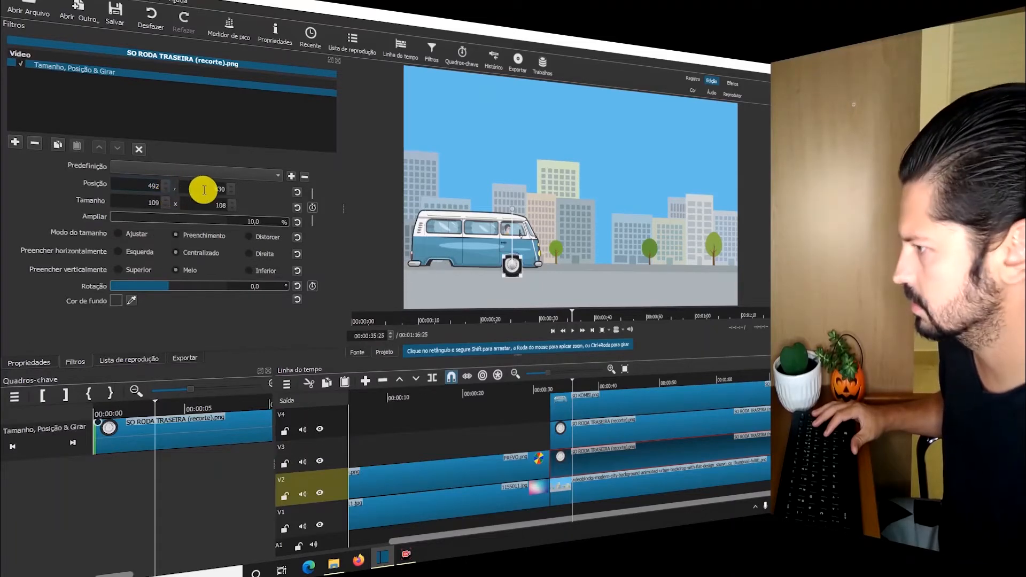
{"action": "key", "text": "Tab"}
{"action": "type", "text": "821"}
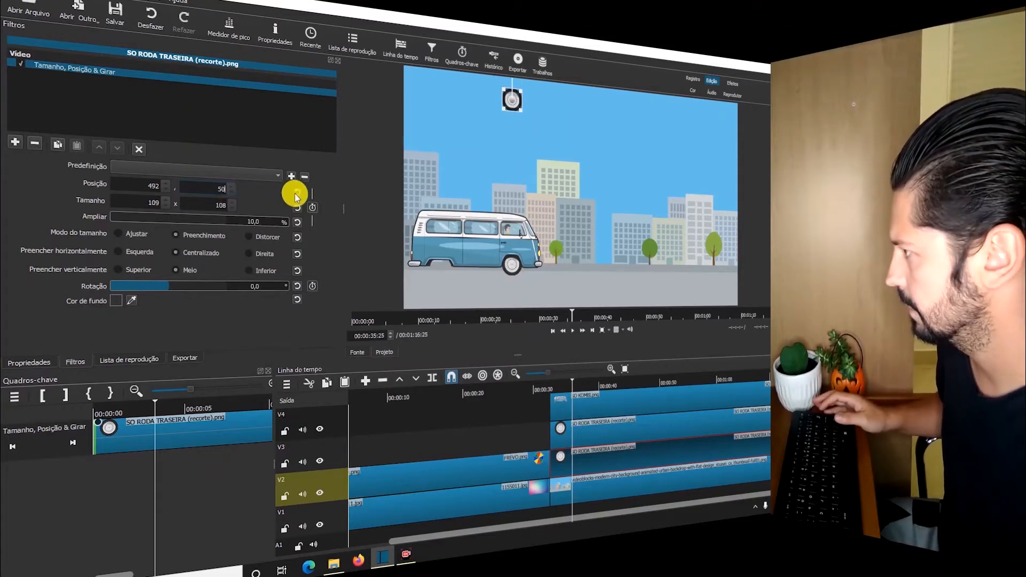
Position the V2 wheel at 127, 821 so it sits in the van's rear wheel arch.
{"action": "type", "text": "50"}
{"action": "type", "text": "821"}
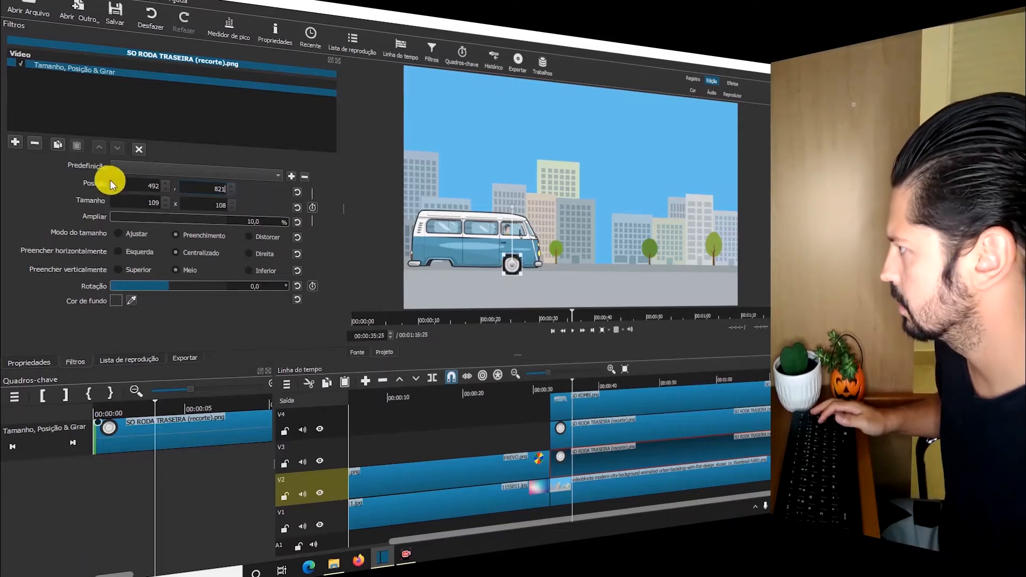
{"action": "type", "text": "150"}
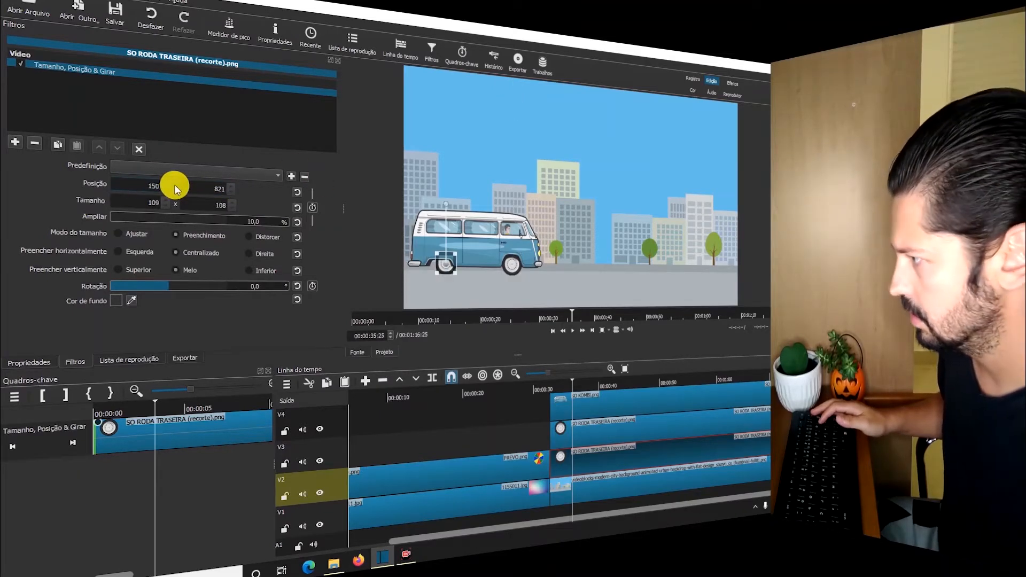
{"action": "double_click", "coordinate": [149, 190]}
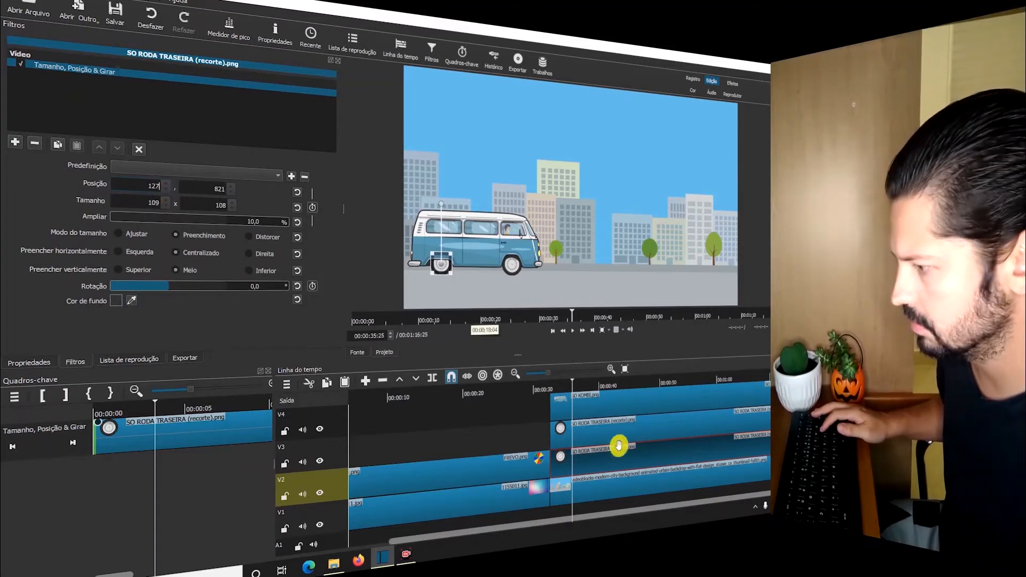
At the start of the SO KOMBI.png clip (00:00:32:15), enable keyframes for its size and position and for its rotation.
{"action": "left_click", "coordinate": [517, 434]}
{"action": "left_click", "coordinate": [561, 433]}
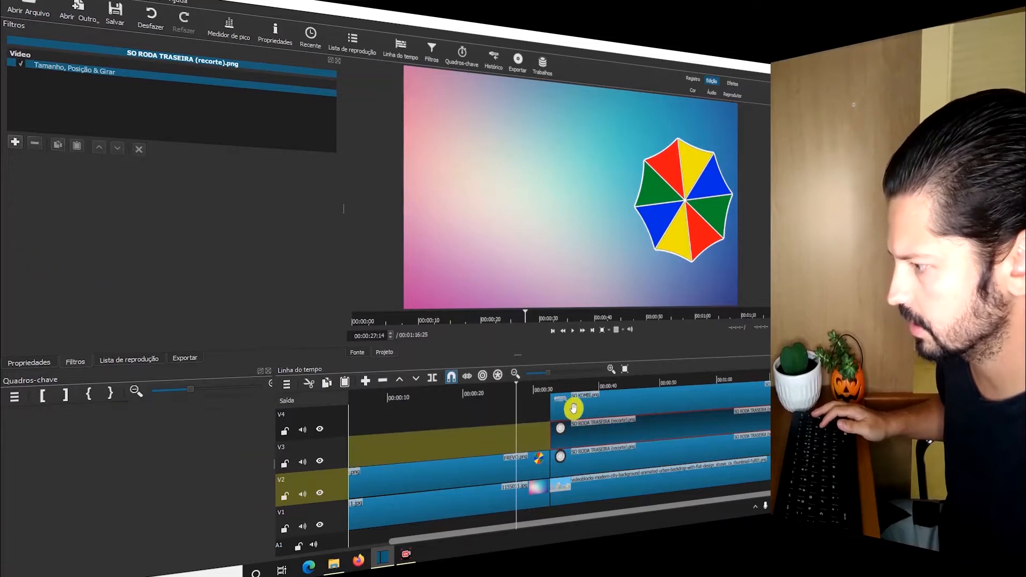
{"action": "left_click", "coordinate": [568, 380]}
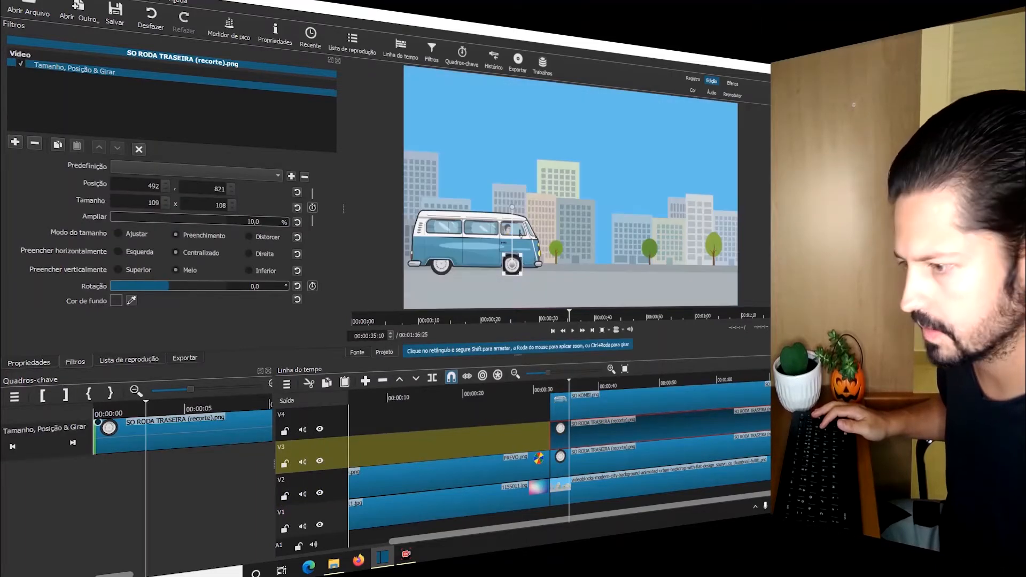
{"action": "left_click", "coordinate": [759, 401]}
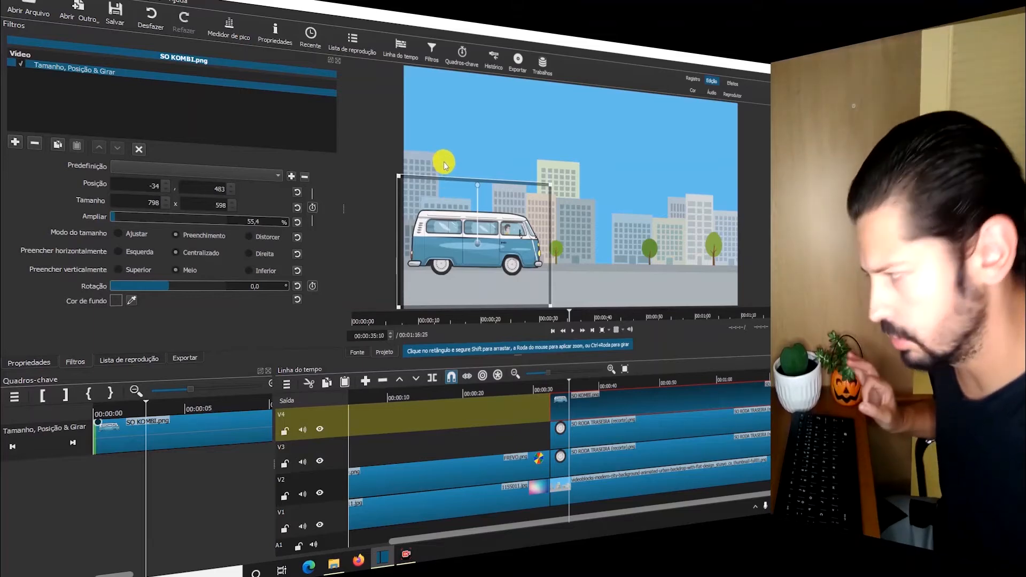
{"action": "left_click_drag", "start_coordinate": [561, 383], "coordinate": [556, 386]}
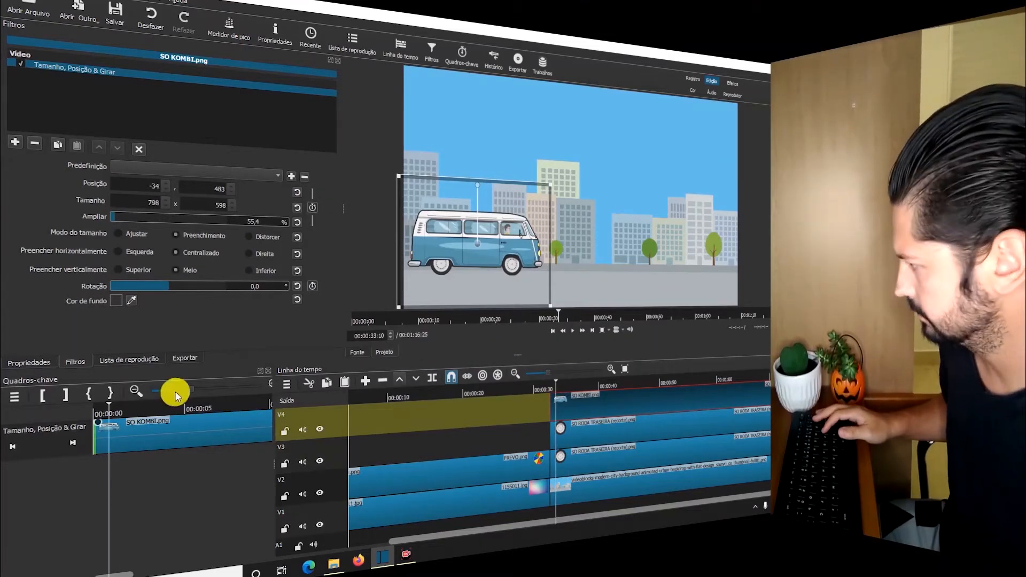
{"action": "left_click", "coordinate": [80, 411]}
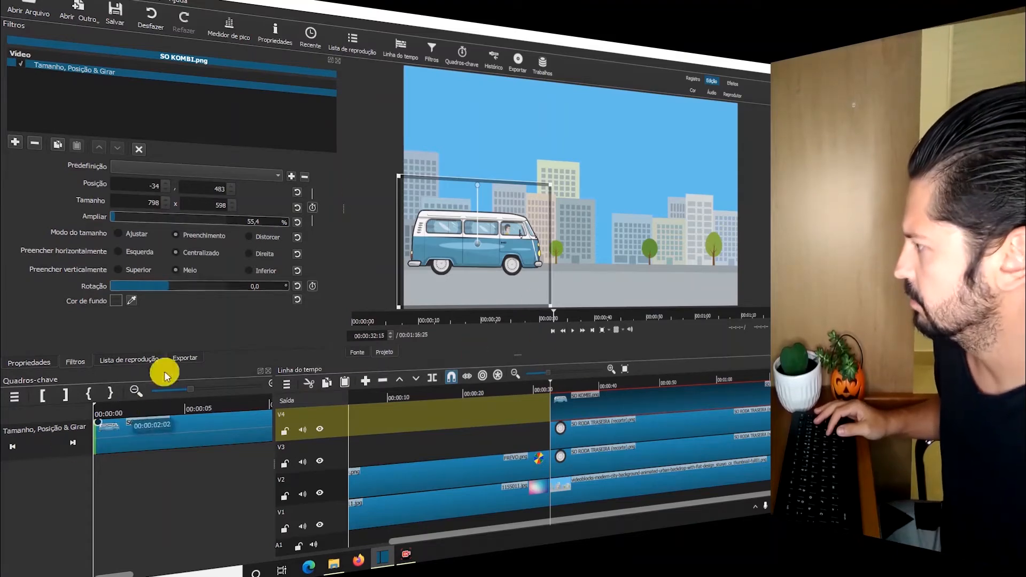
{"action": "left_click", "coordinate": [312, 208]}
{"action": "left_click", "coordinate": [314, 287]}
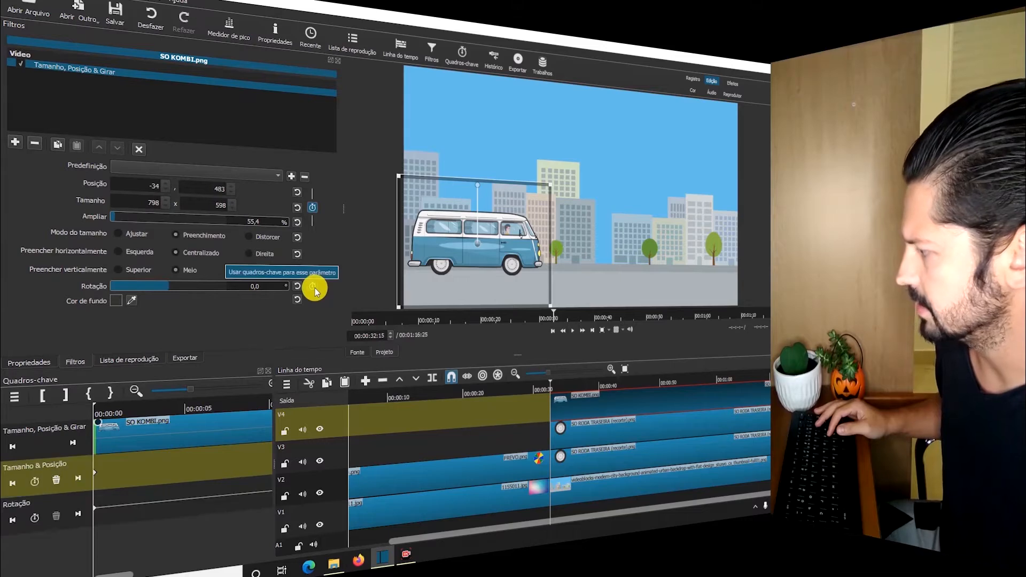
At 00:00:39:29, move the van body along the road to position 1435, 479 as a second keyframe.
{"action": "left_click_drag", "start_coordinate": [161, 407], "coordinate": [260, 406]}
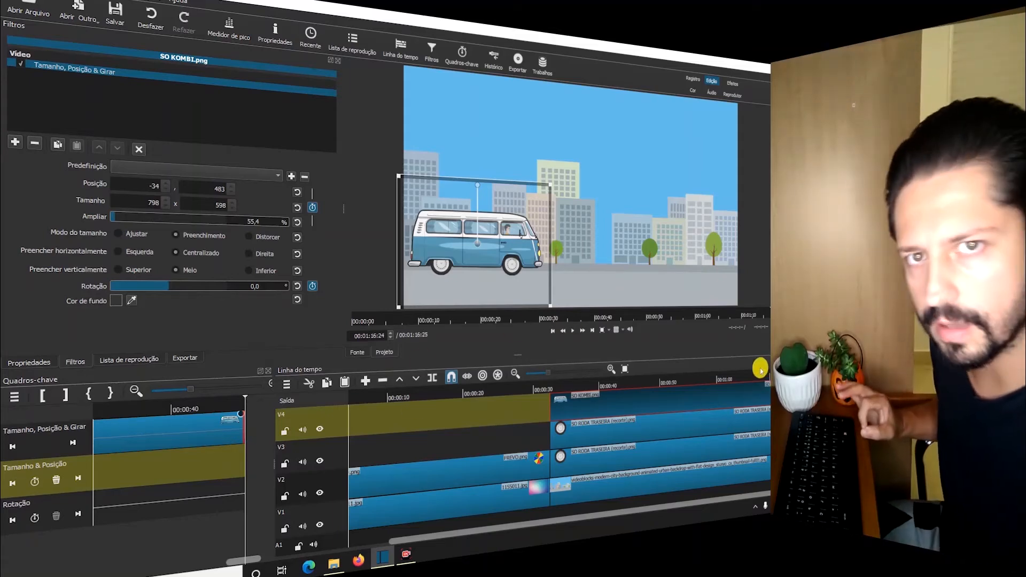
{"action": "left_click_drag", "start_coordinate": [580, 384], "coordinate": [599, 393]}
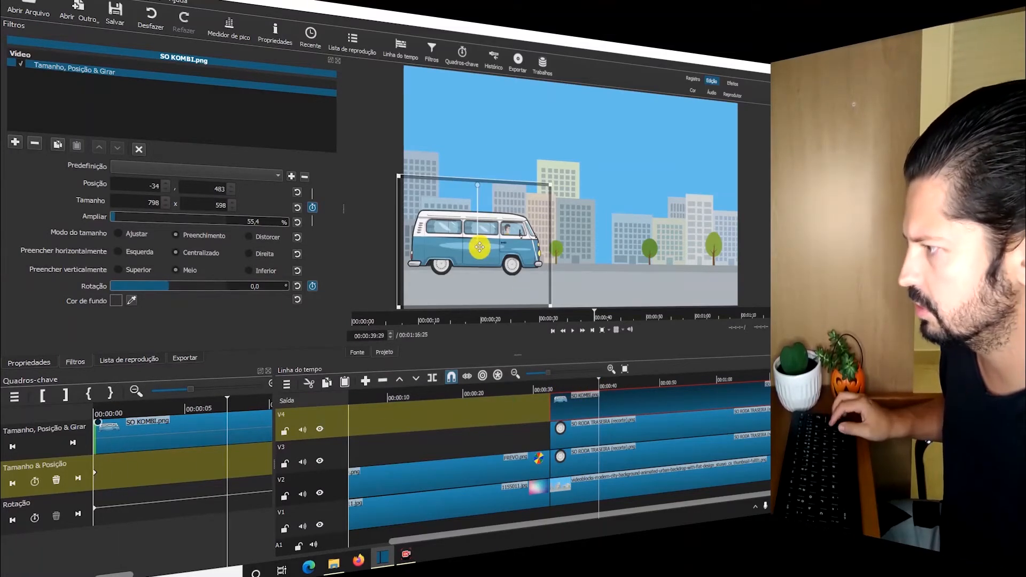
{"action": "left_click_drag", "start_coordinate": [486, 250], "coordinate": [731, 254]}
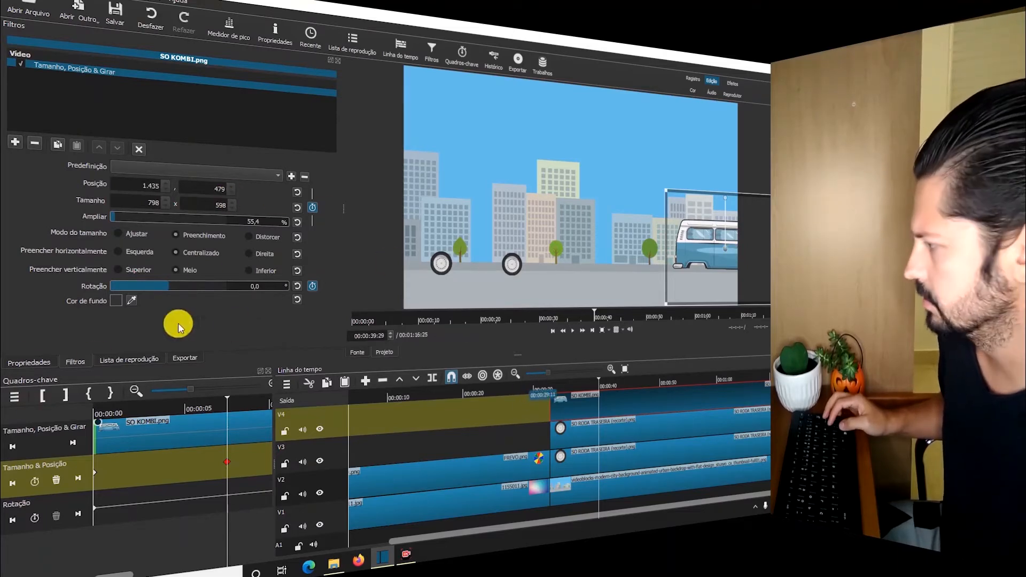
Compare the van's position at the clip start with the second keyframe, and set that keyframe's vertical position to 483.
{"action": "left_click", "coordinate": [95, 411]}
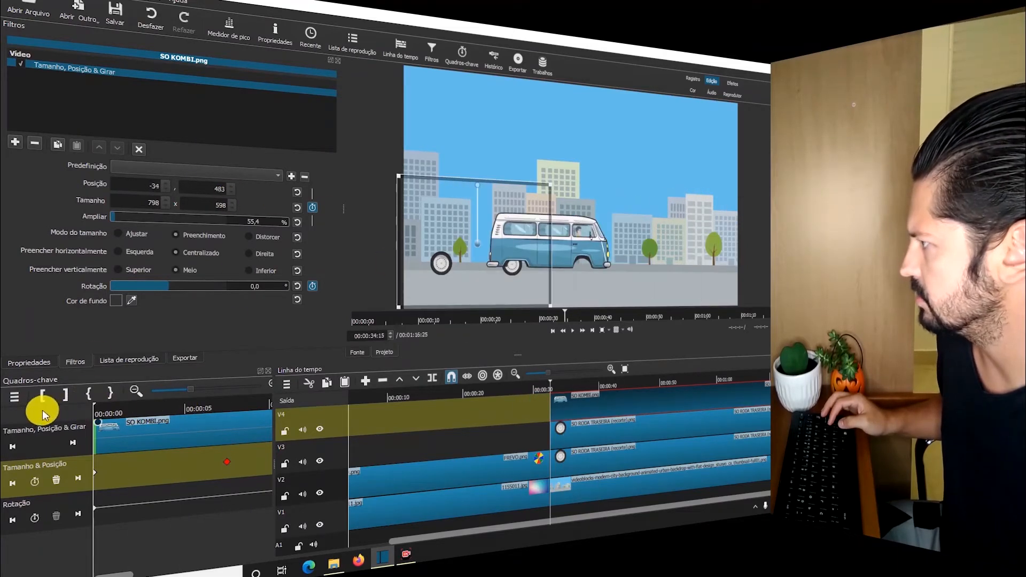
{"action": "left_click_drag", "start_coordinate": [96, 408], "coordinate": [3, 396]}
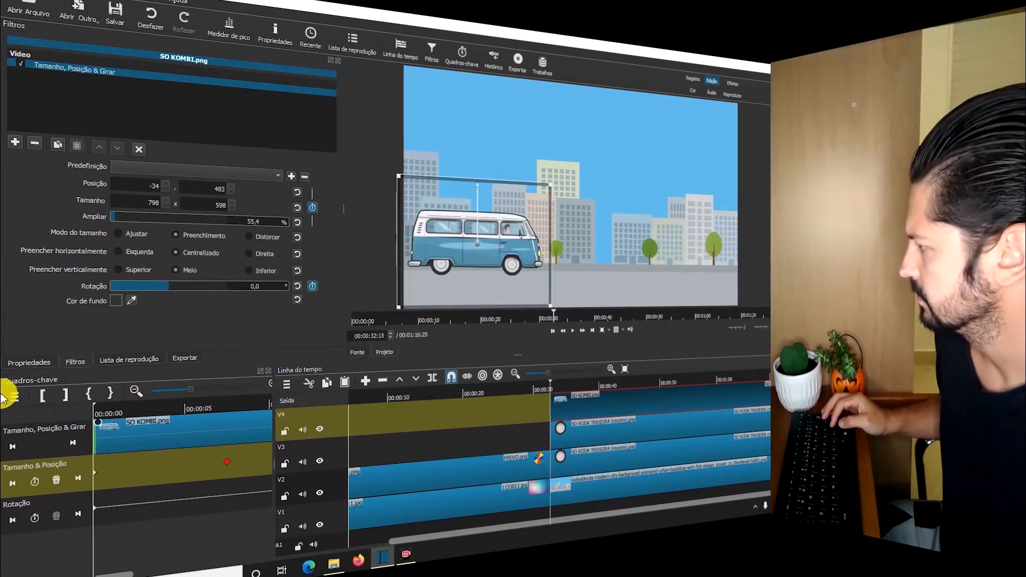
{"action": "left_click_drag", "start_coordinate": [98, 416], "coordinate": [75, 412]}
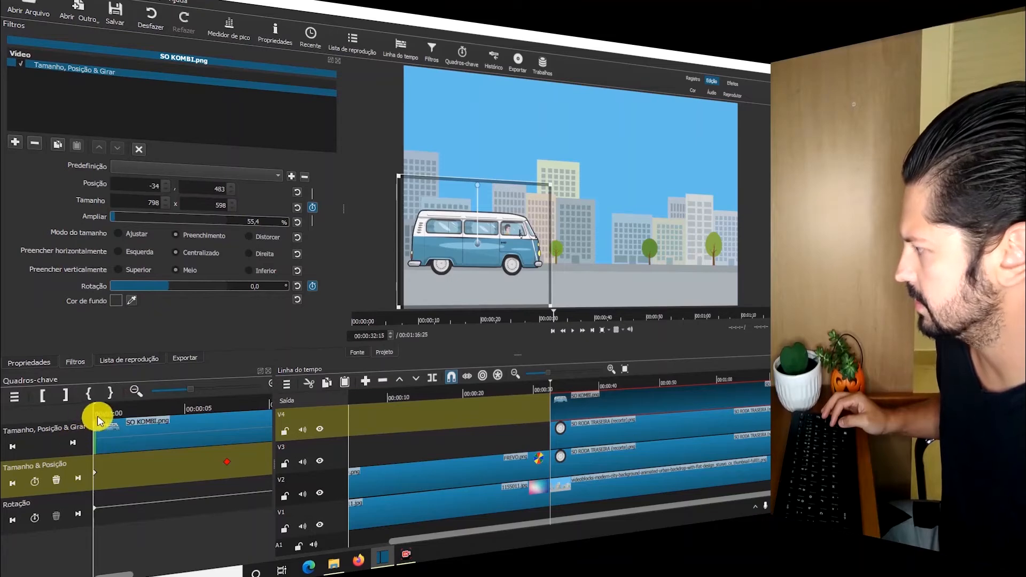
{"action": "left_click_drag", "start_coordinate": [105, 413], "coordinate": [228, 467]}
{"action": "left_click", "coordinate": [204, 208]}
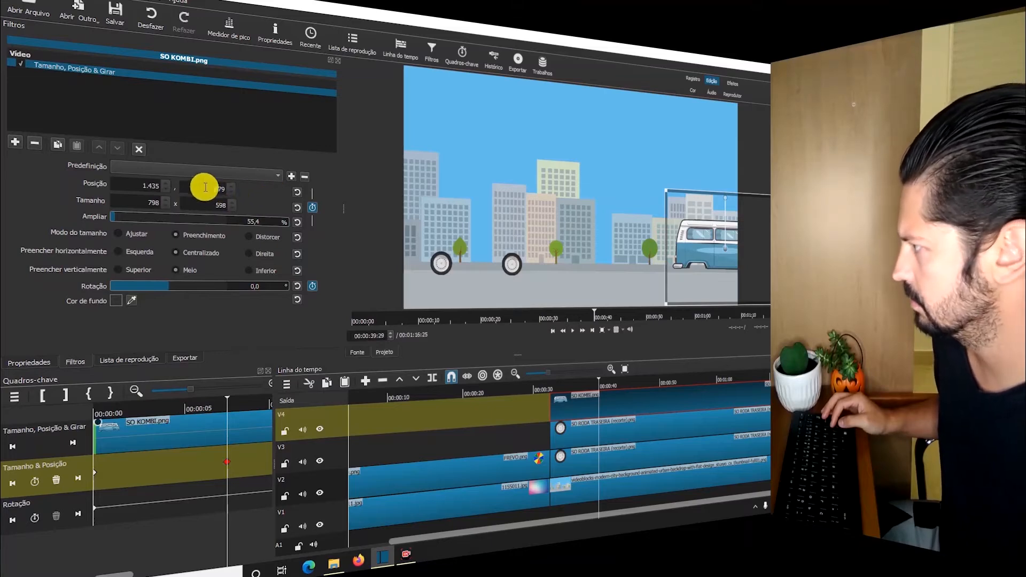
{"action": "type", "text": "483"}
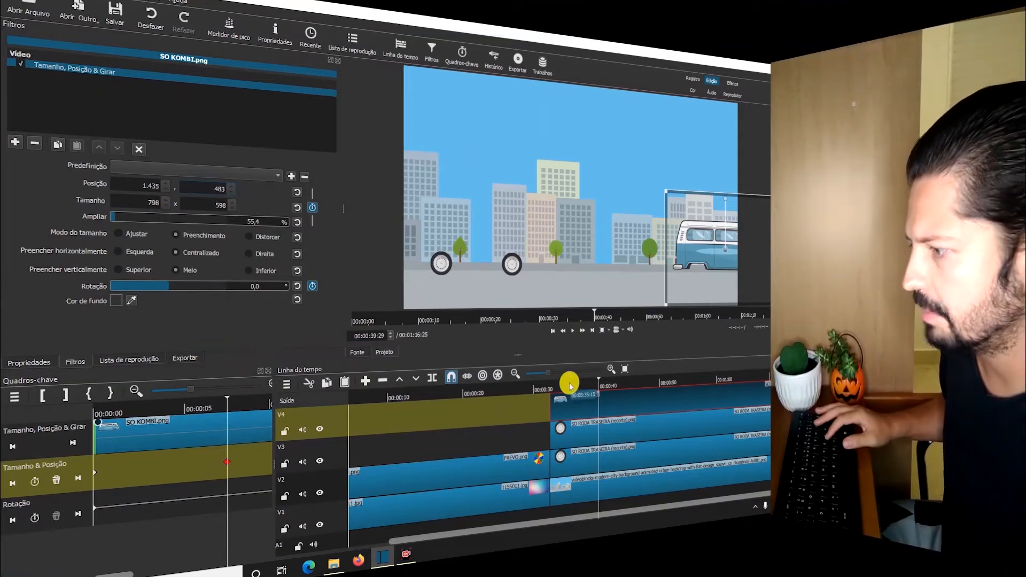
Play the van body's movement from the start of its clip to about 00:00:37:21.
{"action": "left_click_drag", "start_coordinate": [569, 383], "coordinate": [551, 388]}
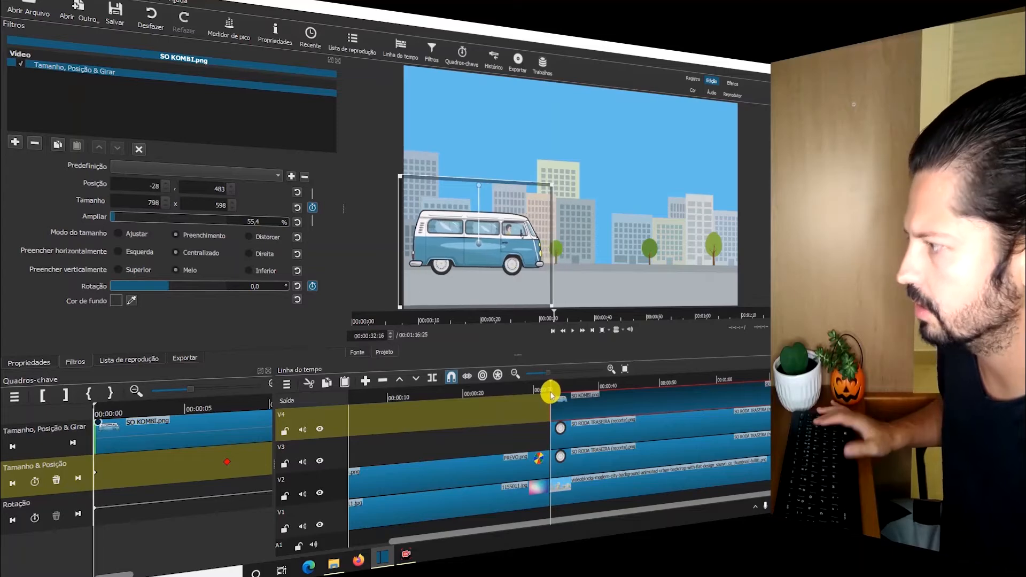
{"action": "key", "text": "space"}
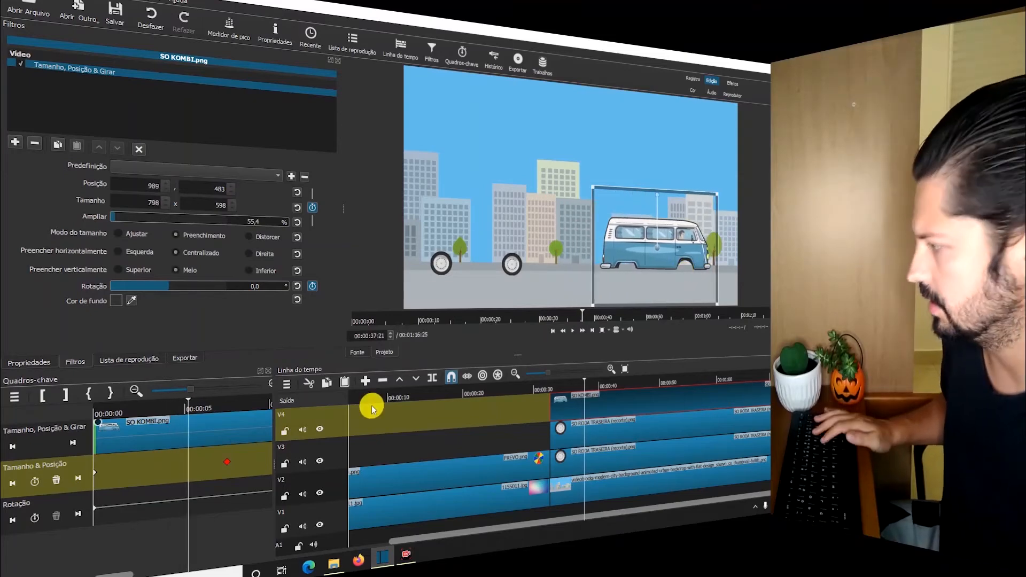
{"action": "key", "text": "space"}
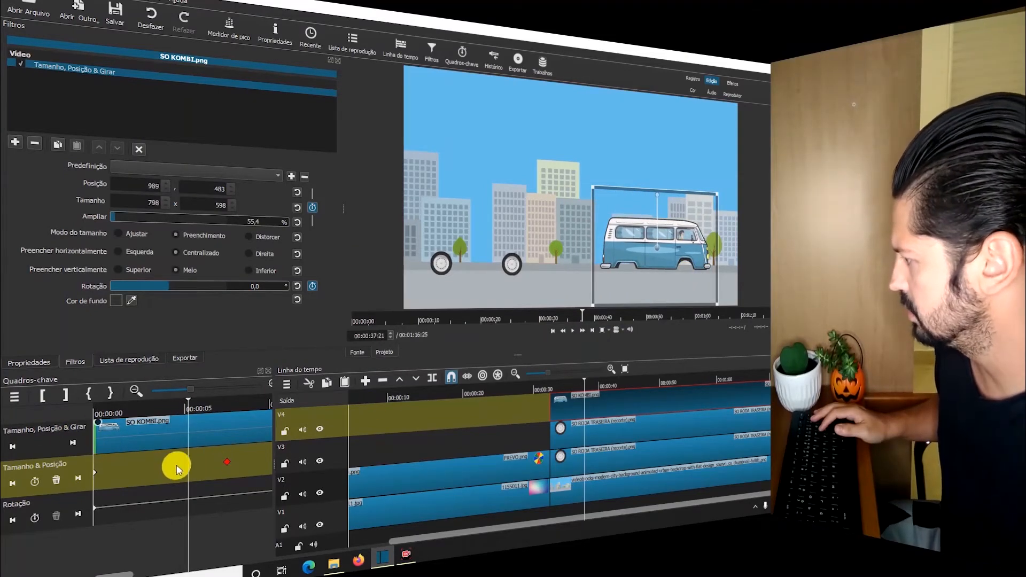
At the clip start (00:00:32:15), enable keyframes for the size and position and for the rotation of the front wheel on V3.
{"action": "left_click", "coordinate": [95, 475]}
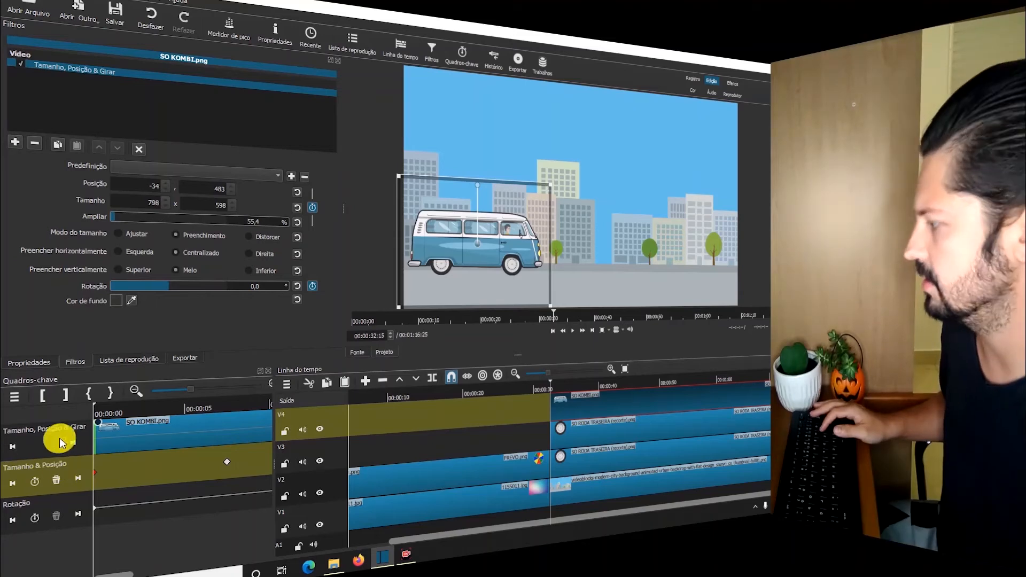
{"action": "left_click", "coordinate": [576, 437]}
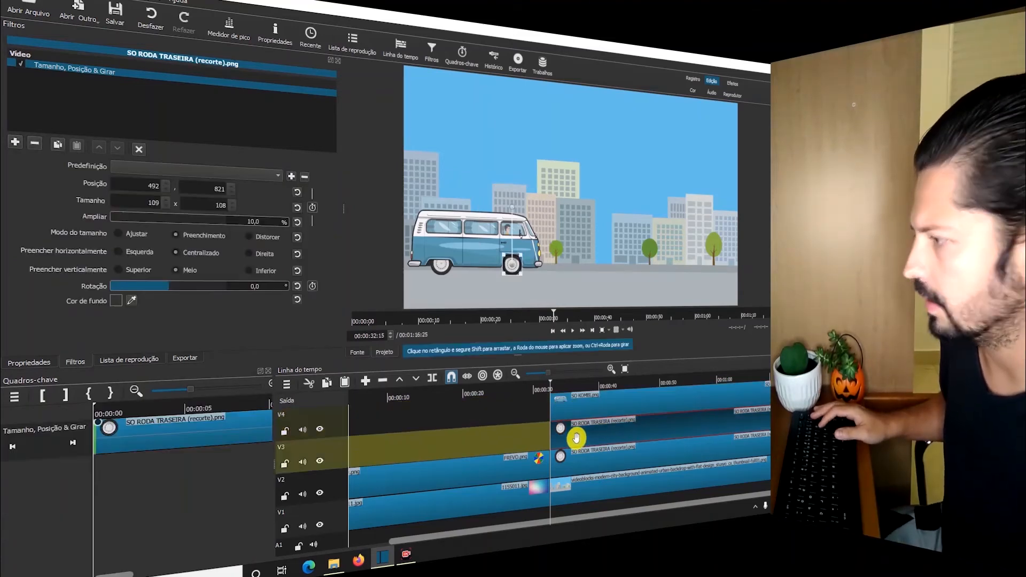
{"action": "left_click", "coordinate": [311, 208]}
{"action": "left_click", "coordinate": [313, 288]}
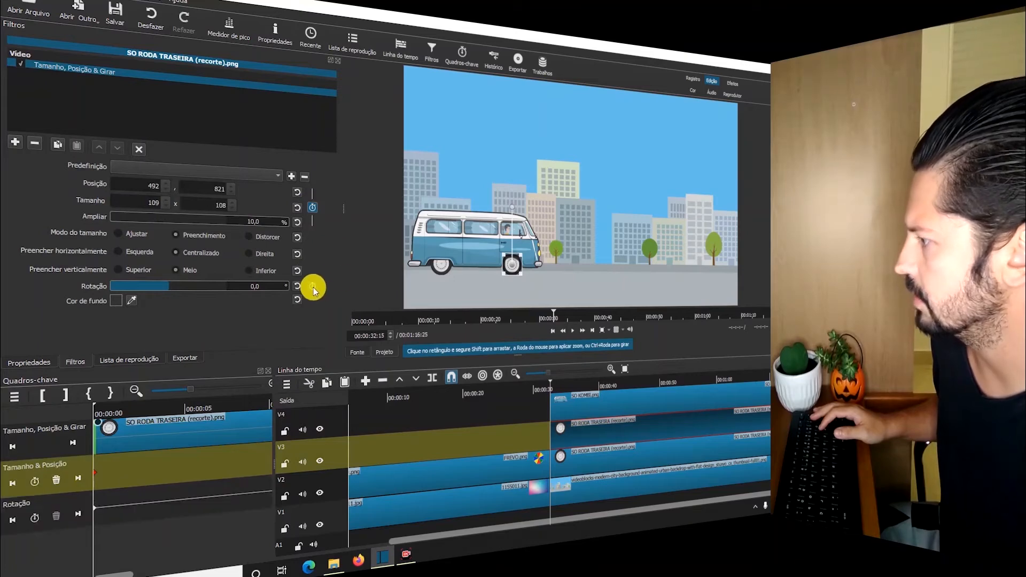
Enable keyframes for size and position and for rotation on the rear wheel clip on V2 at the same start frame.
{"action": "left_click", "coordinate": [587, 460]}
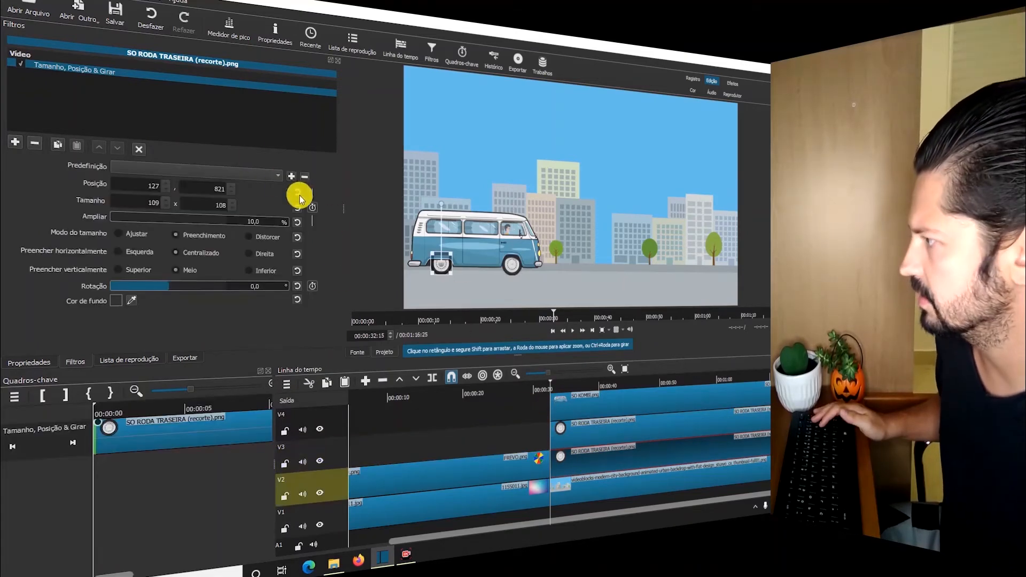
{"action": "left_click", "coordinate": [312, 208]}
{"action": "left_click", "coordinate": [313, 286]}
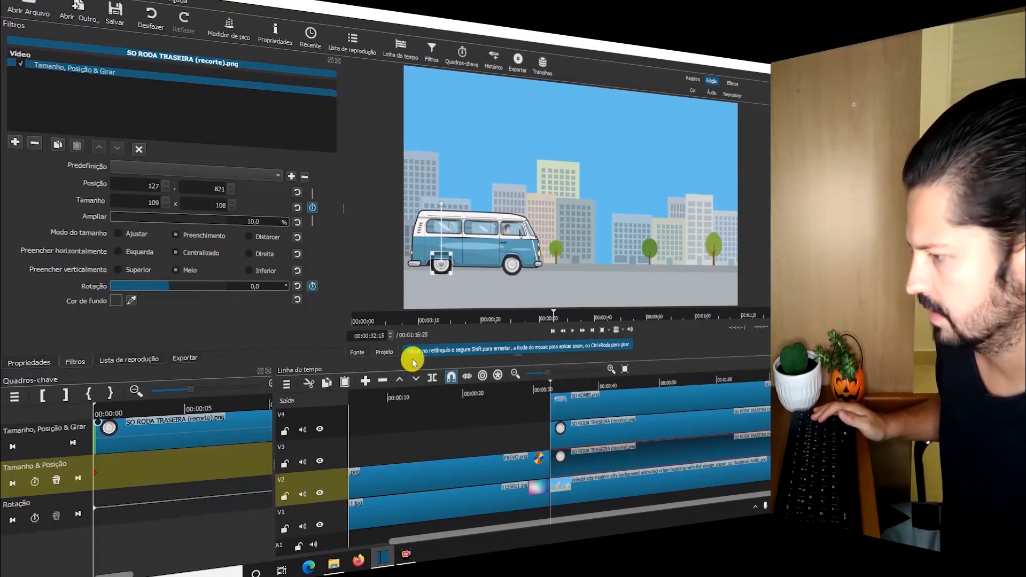
At the van body's second keyframe (00:00:39:29), set the front wheel's horizontal position to 850, increasing it to 1050.
{"action": "left_click", "coordinate": [623, 407]}
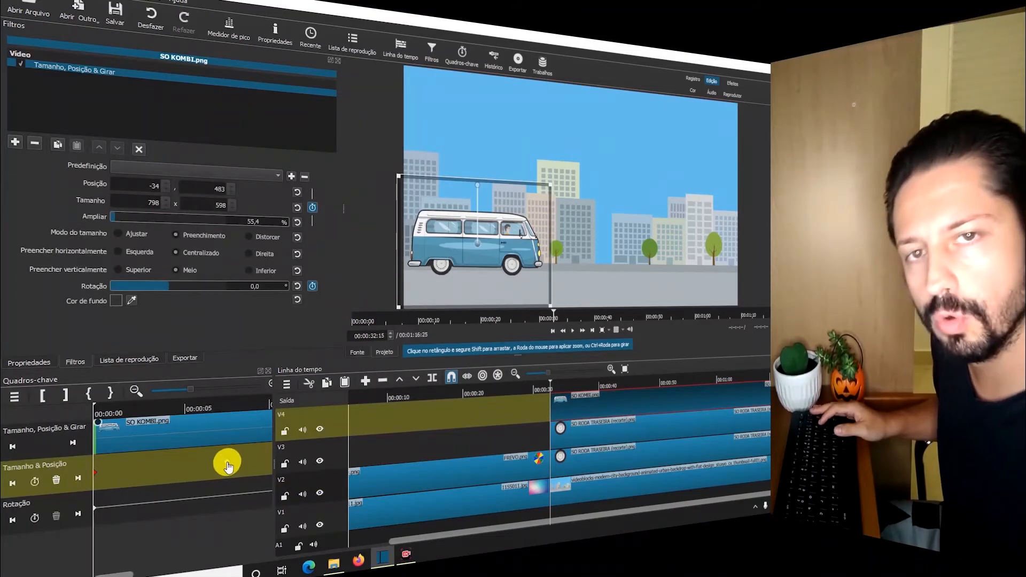
{"action": "left_click", "coordinate": [227, 462]}
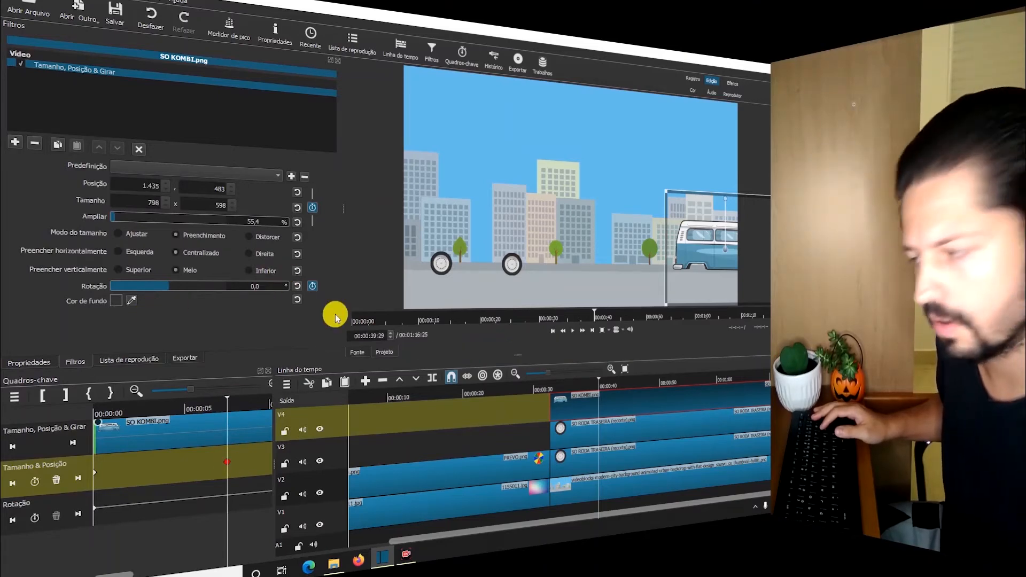
{"action": "left_click", "coordinate": [585, 440]}
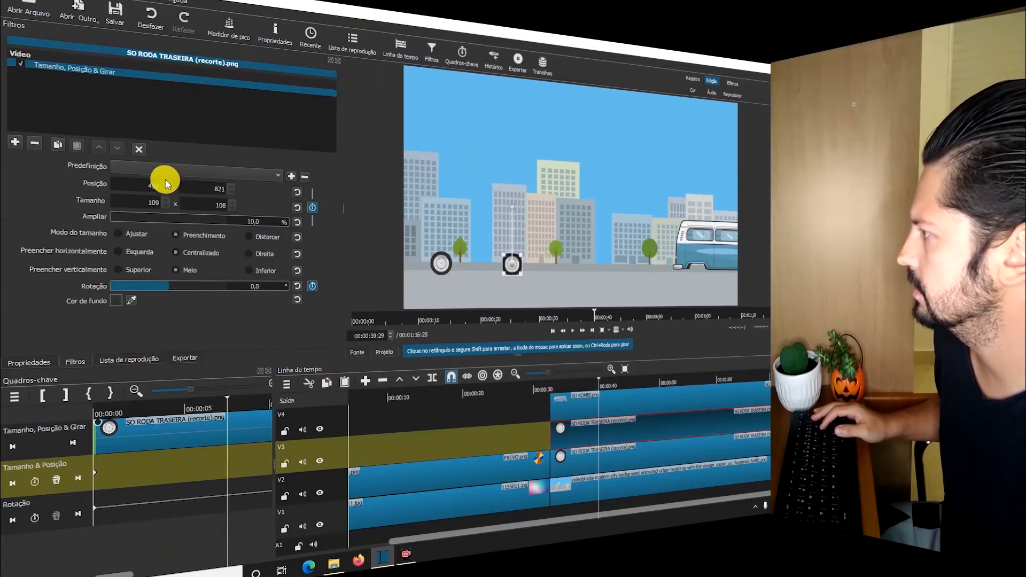
{"action": "scroll", "coordinate": [165, 180], "scroll_direction": "up", "scroll_amount": 8}
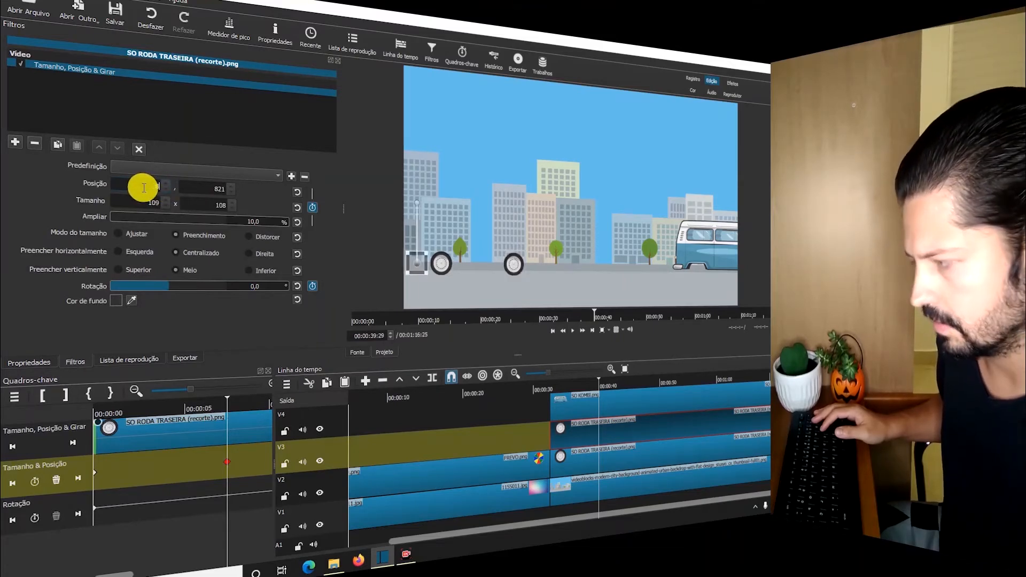
{"action": "type", "text": "858"}
{"action": "key", "text": "Return"}
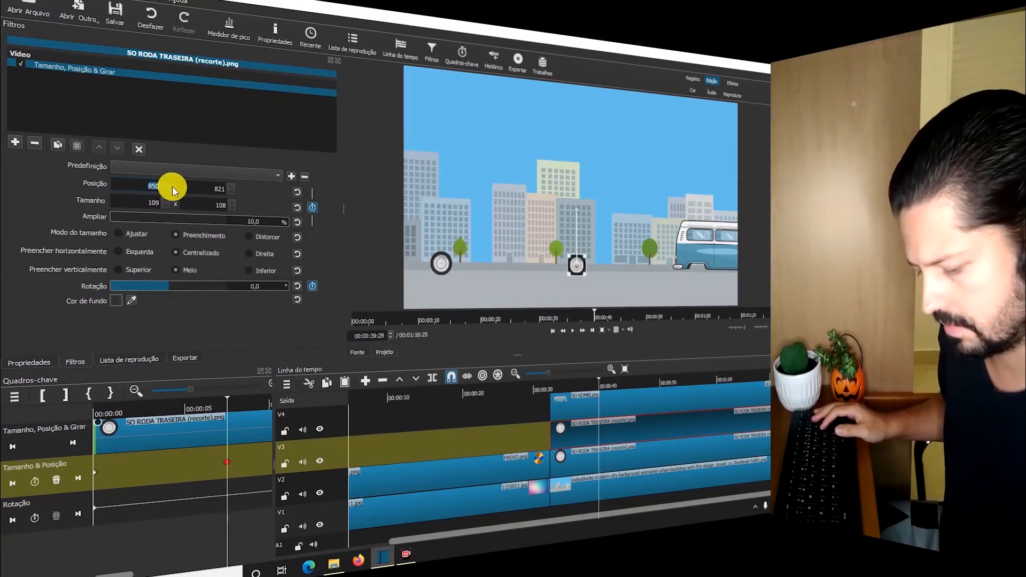
{"action": "type", "text": "1050"}
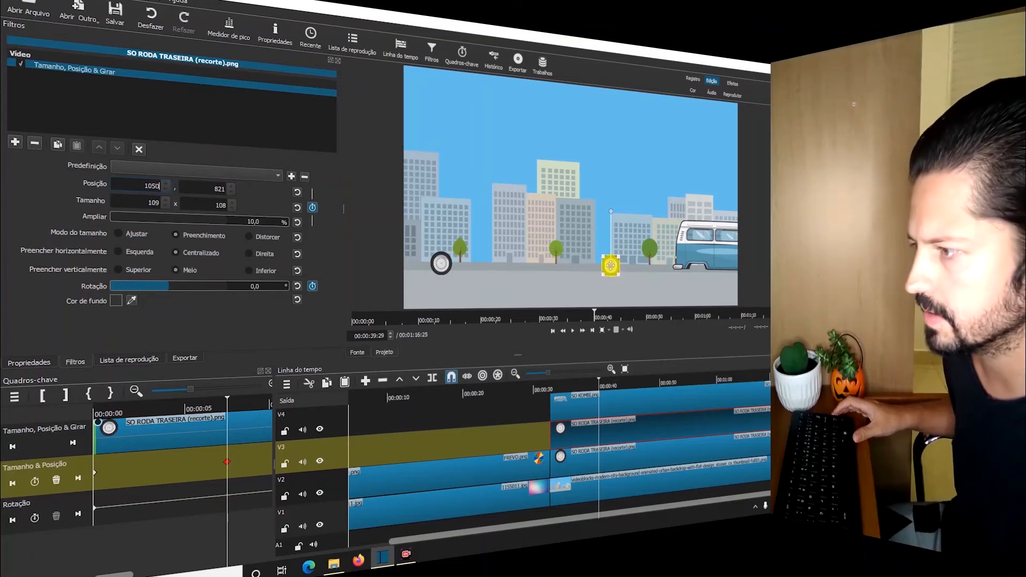
Move the front wheel beyond the frame's edge under the van's front, to horizontal position about 1969, and set its vertical position to 821.
{"action": "left_click_drag", "start_coordinate": [631, 269], "coordinate": [740, 271]}
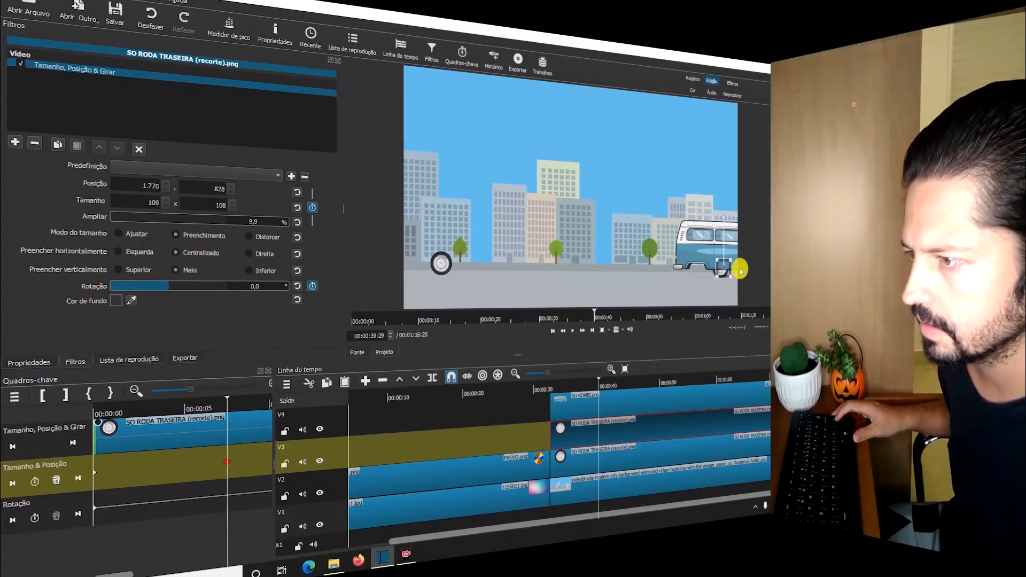
{"action": "left_click_drag", "start_coordinate": [760, 272], "coordinate": [763, 271]}
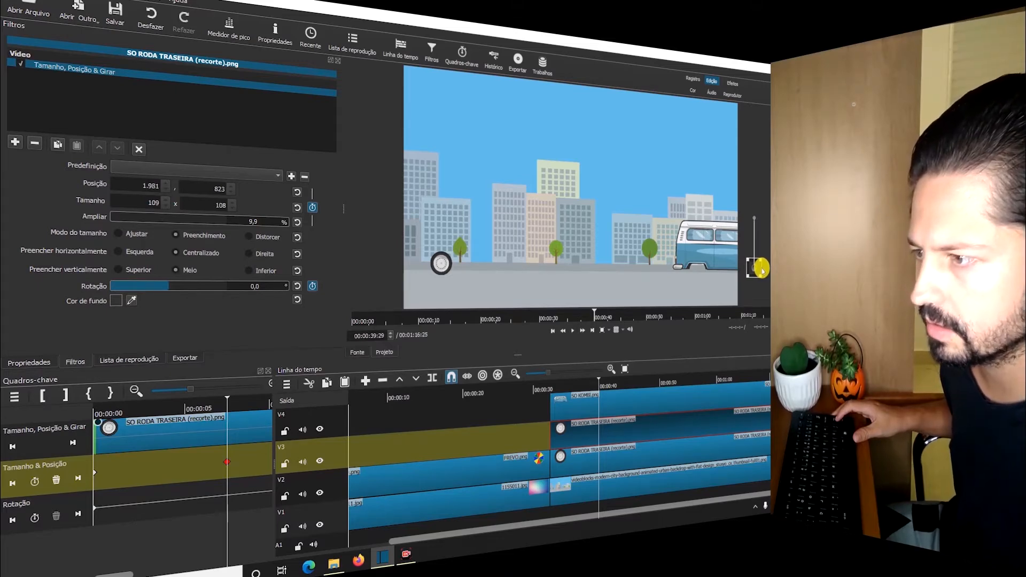
{"action": "double_click", "coordinate": [220, 189]}
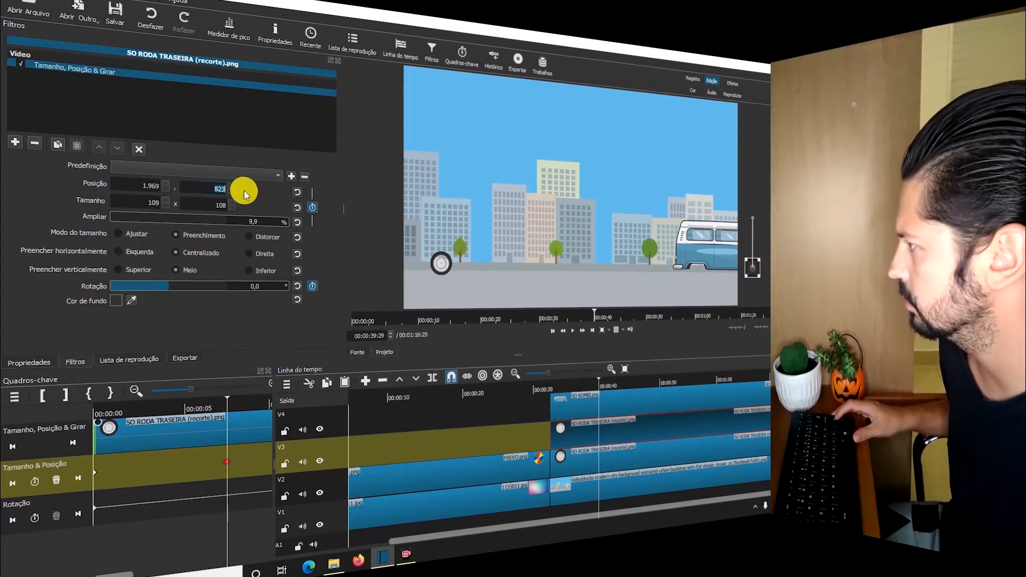
{"action": "type", "text": "821"}
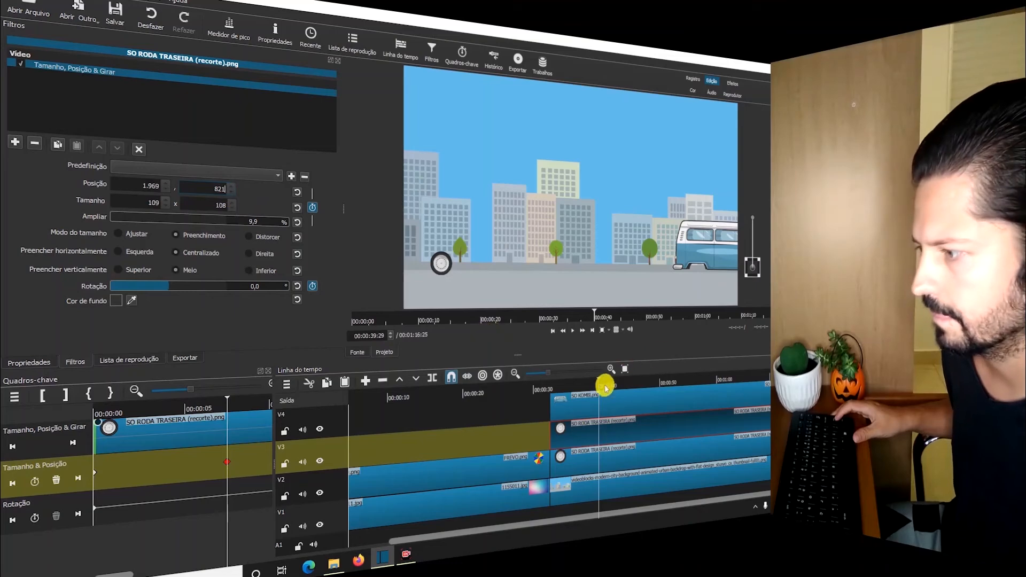
Play the animation from the start of the van clips to check how the front wheel follows the body.
{"action": "left_click_drag", "start_coordinate": [598, 383], "coordinate": [552, 389]}
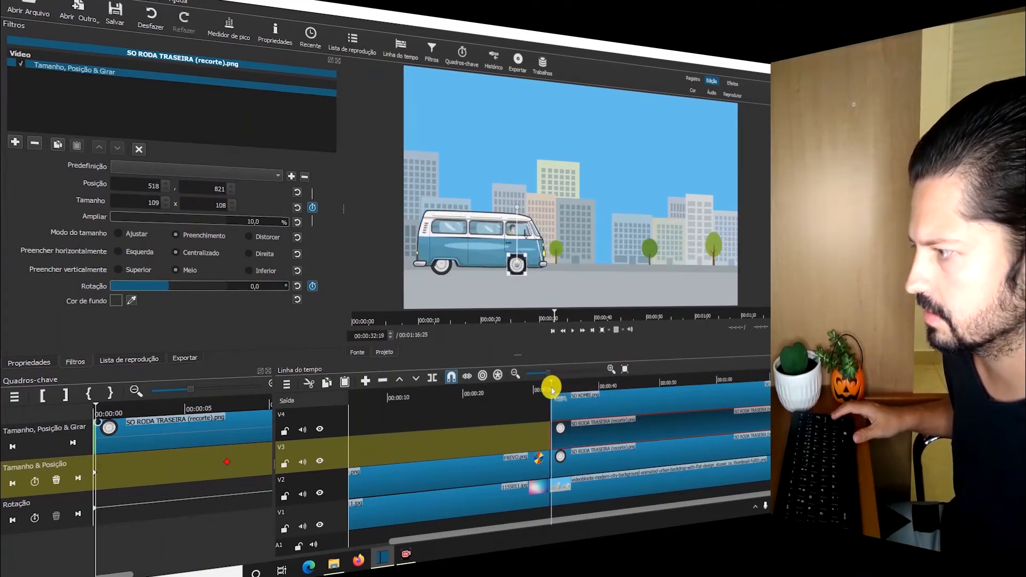
{"action": "key", "text": "space"}
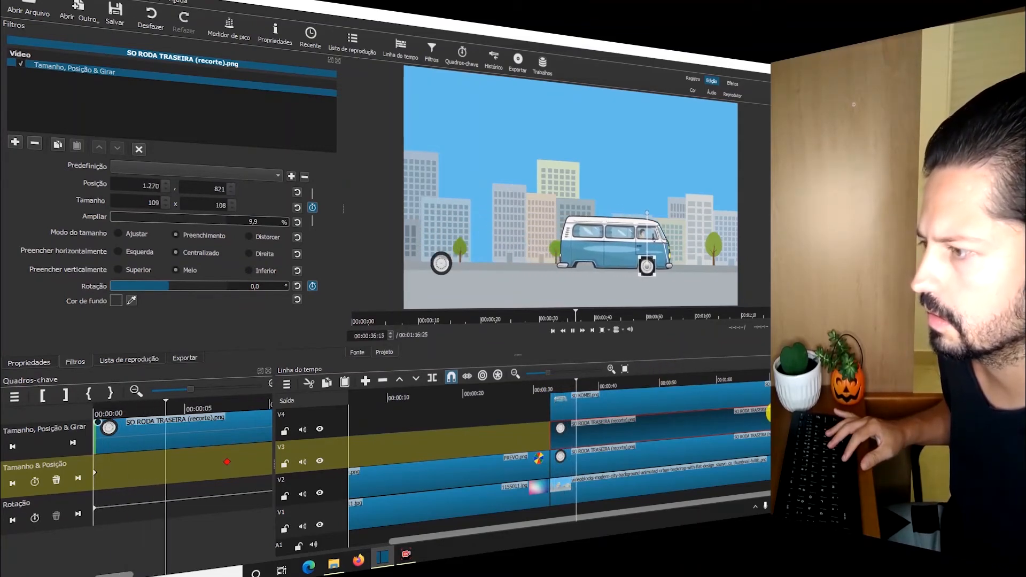
{"action": "left_click", "coordinate": [746, 453]}
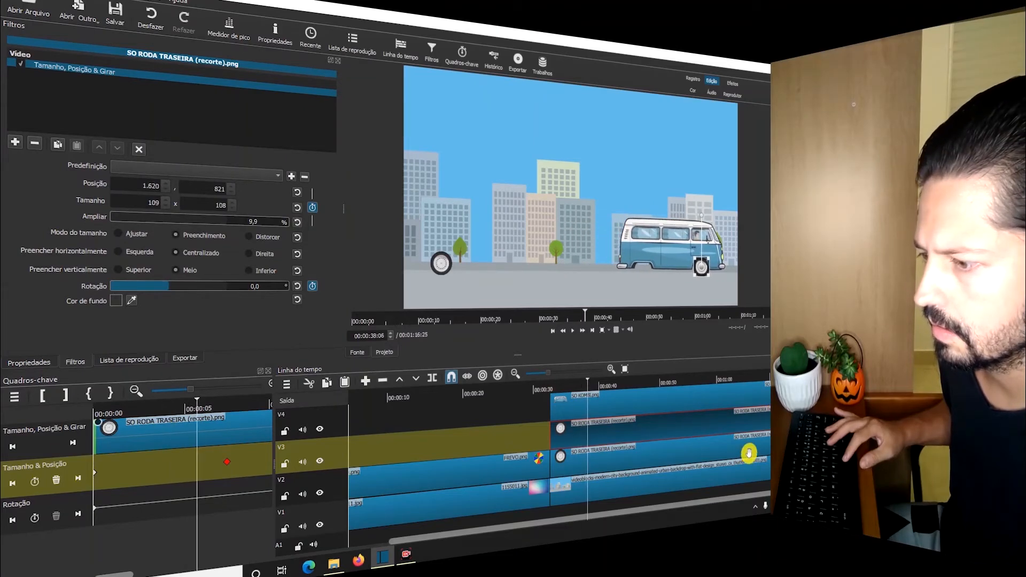
{"action": "left_click", "coordinate": [557, 394]}
{"action": "left_click", "coordinate": [558, 394]}
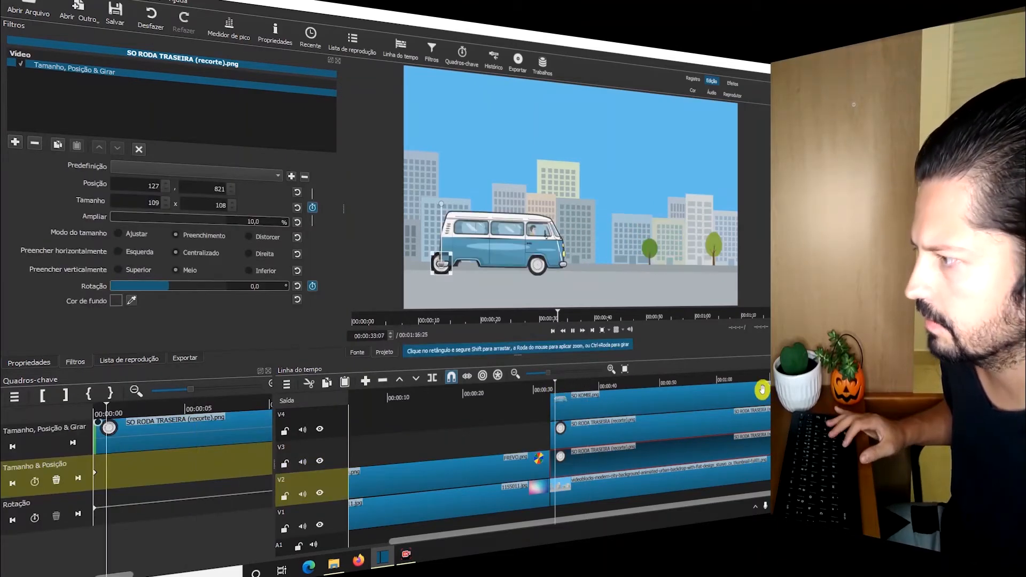
{"action": "key", "text": "space"}
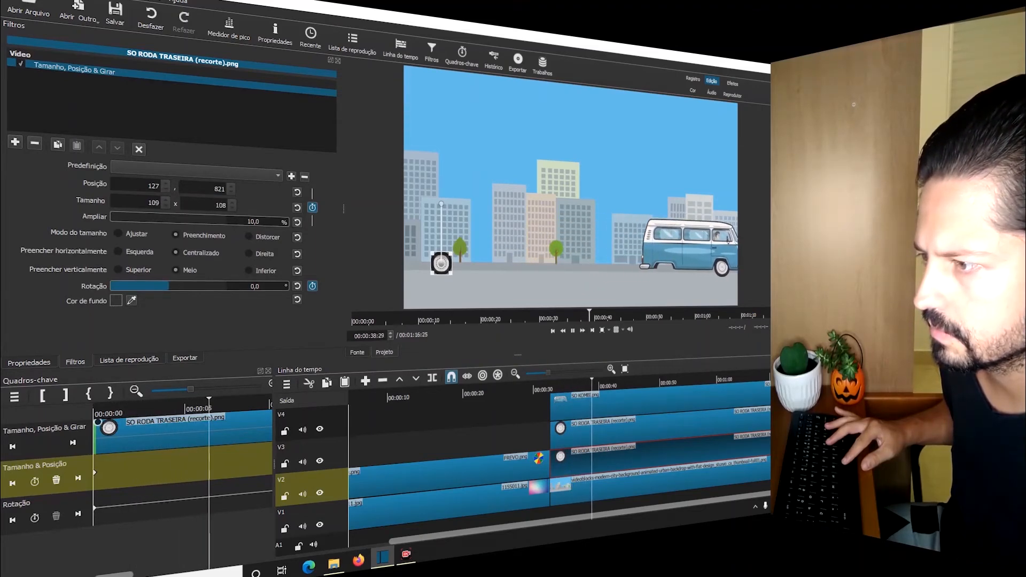
{"action": "left_click_drag", "start_coordinate": [574, 380], "coordinate": [555, 386]}
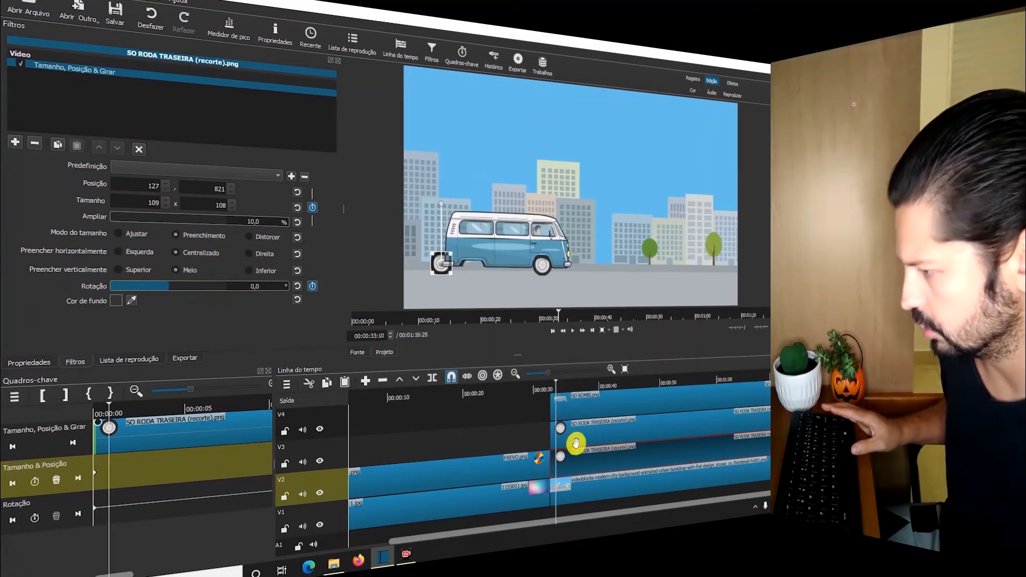
Compare the front and rear wheel positions at the first keyframe, 00:00:32:15.
{"action": "left_click", "coordinate": [557, 424]}
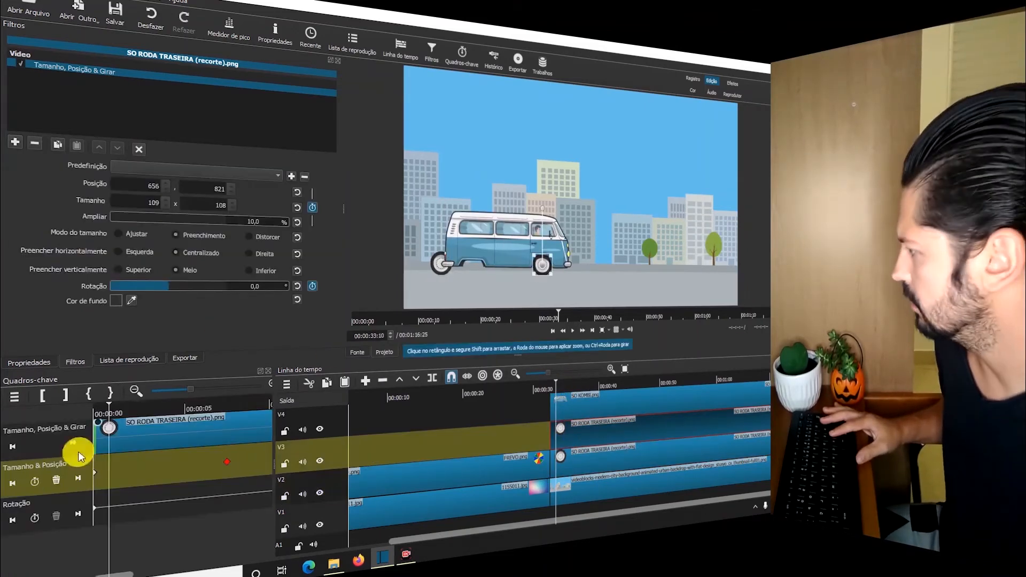
{"action": "left_click", "coordinate": [94, 475]}
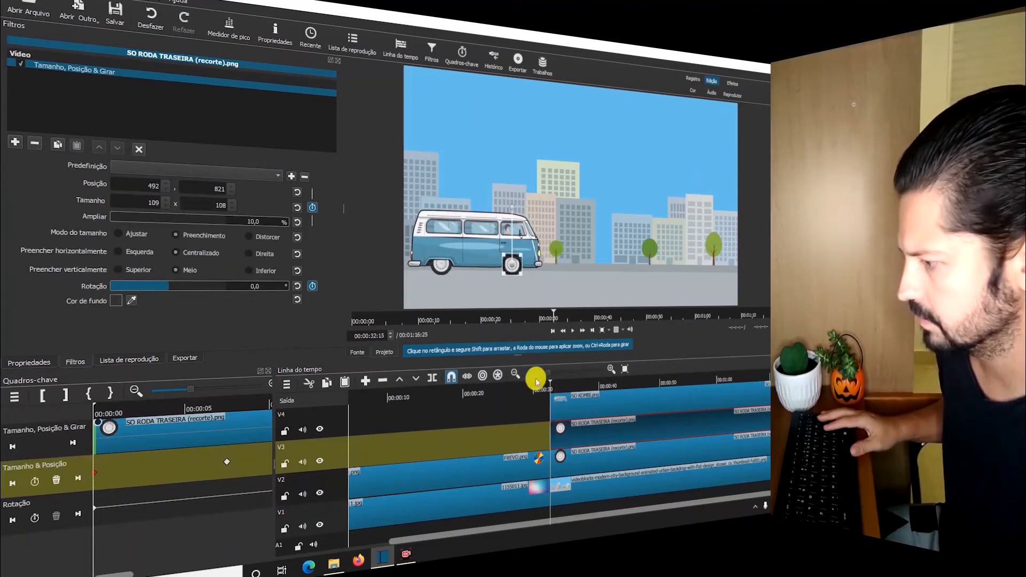
{"action": "left_click", "coordinate": [573, 467]}
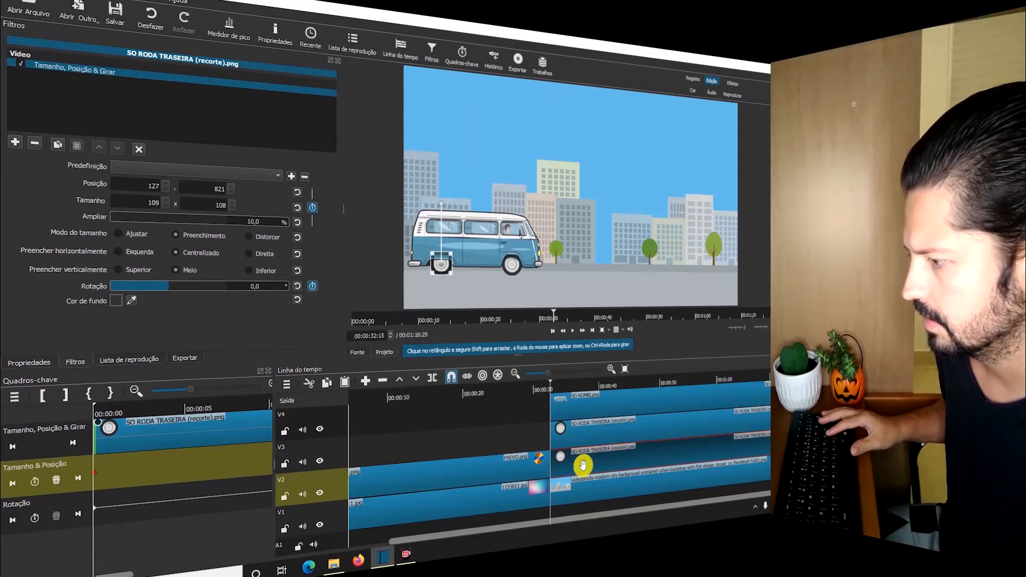
{"action": "left_click", "coordinate": [584, 441]}
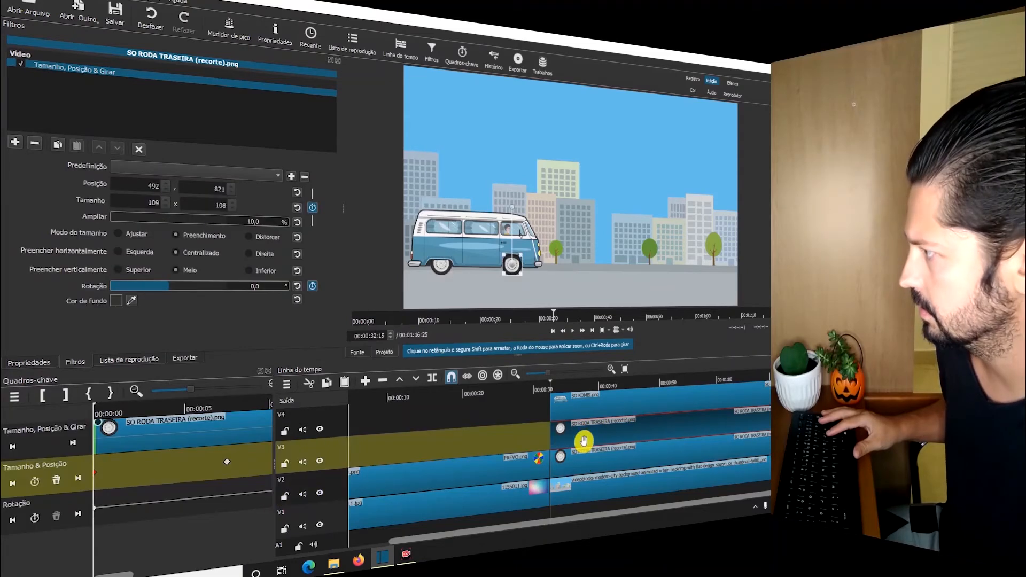
{"action": "left_click", "coordinate": [602, 465]}
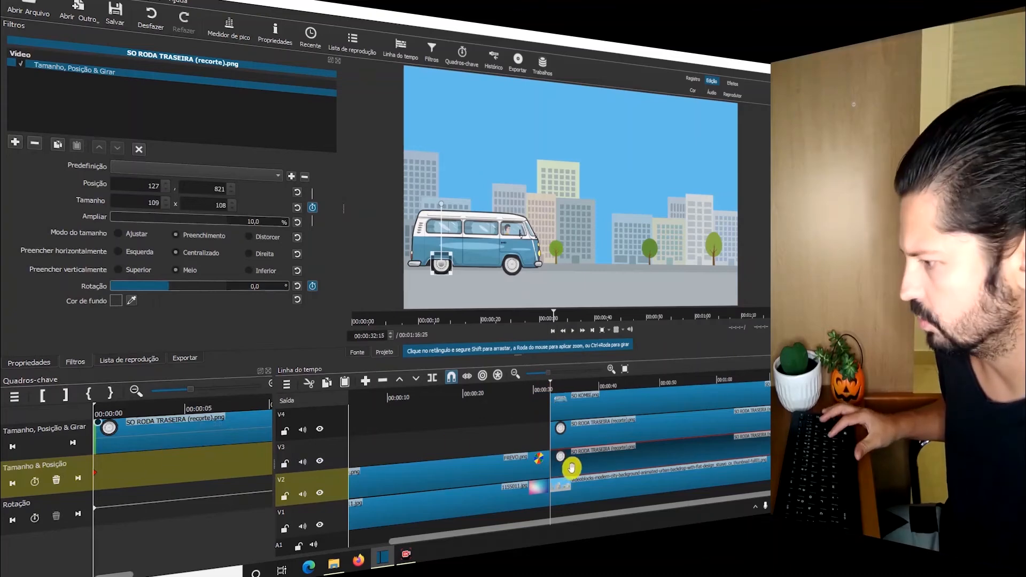
{"action": "left_click", "coordinate": [606, 437]}
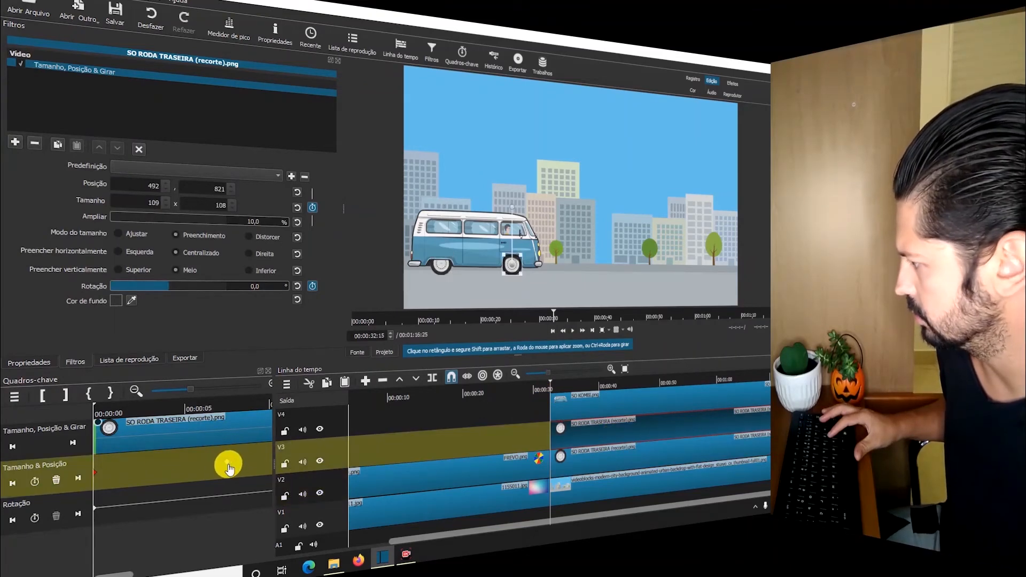
At 00:00:39:29, move the rear wheel under the van's rear wheel arch to position 1599, 821 as a second keyframe.
{"action": "left_click", "coordinate": [227, 467]}
{"action": "left_click", "coordinate": [584, 460]}
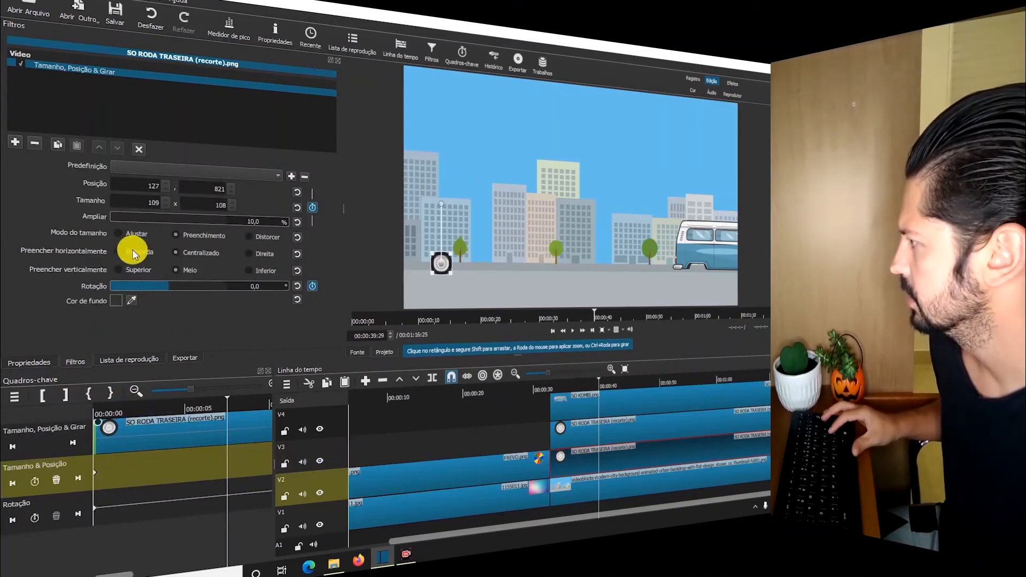
{"action": "left_click_drag", "start_coordinate": [442, 263], "coordinate": [689, 275]}
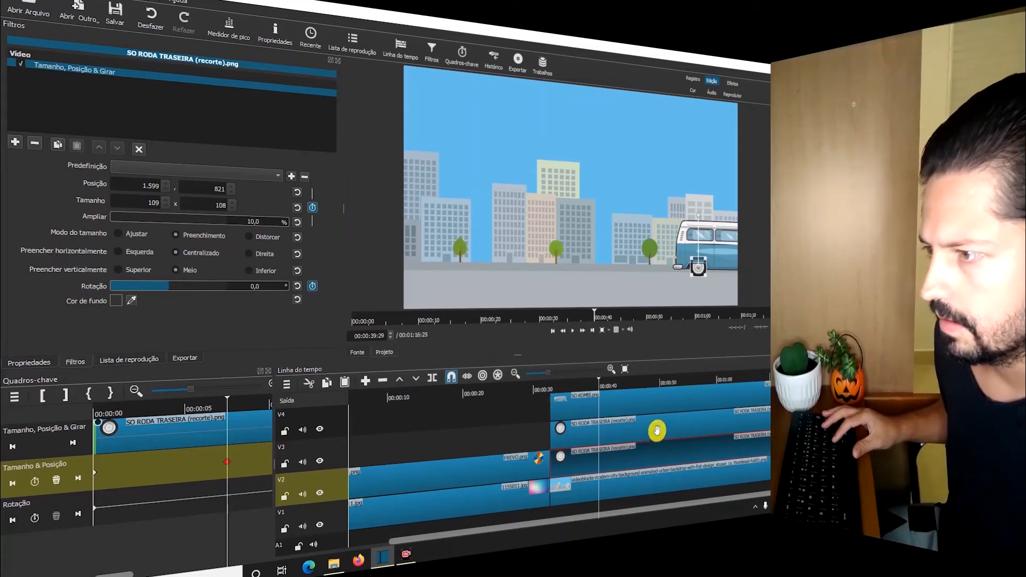
{"action": "left_click", "coordinate": [656, 430]}
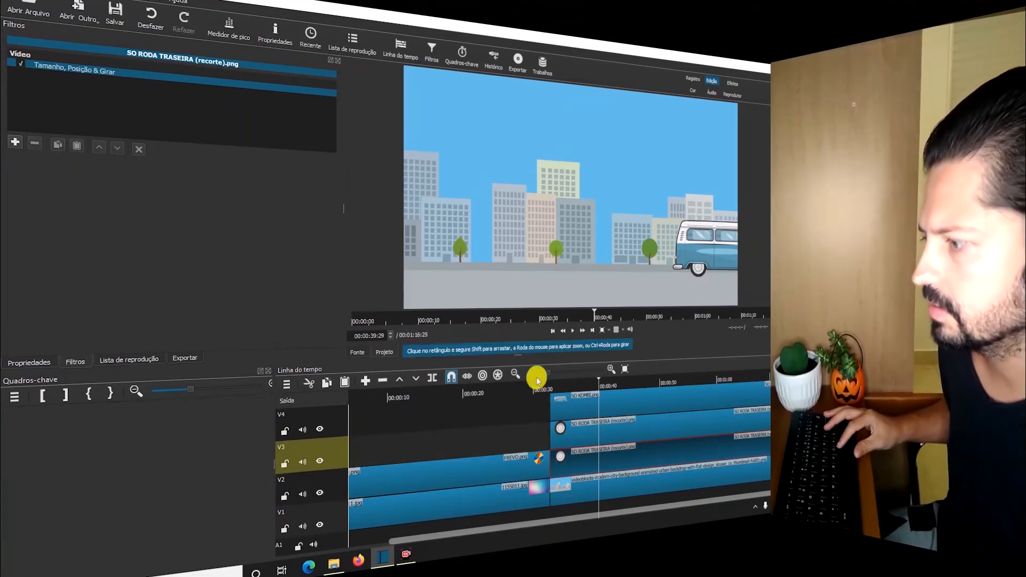
Play the van's drive from about 00:00:32:21 to check that both wheels travel with the body.
{"action": "left_click", "coordinate": [550, 385]}
{"action": "left_click", "coordinate": [496, 431]}
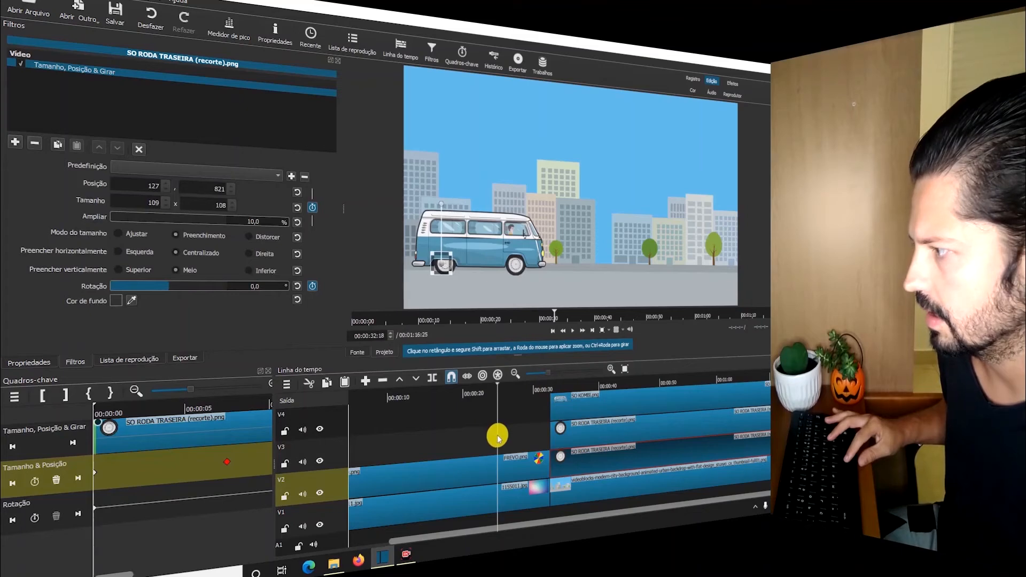
{"action": "left_click", "coordinate": [552, 384]}
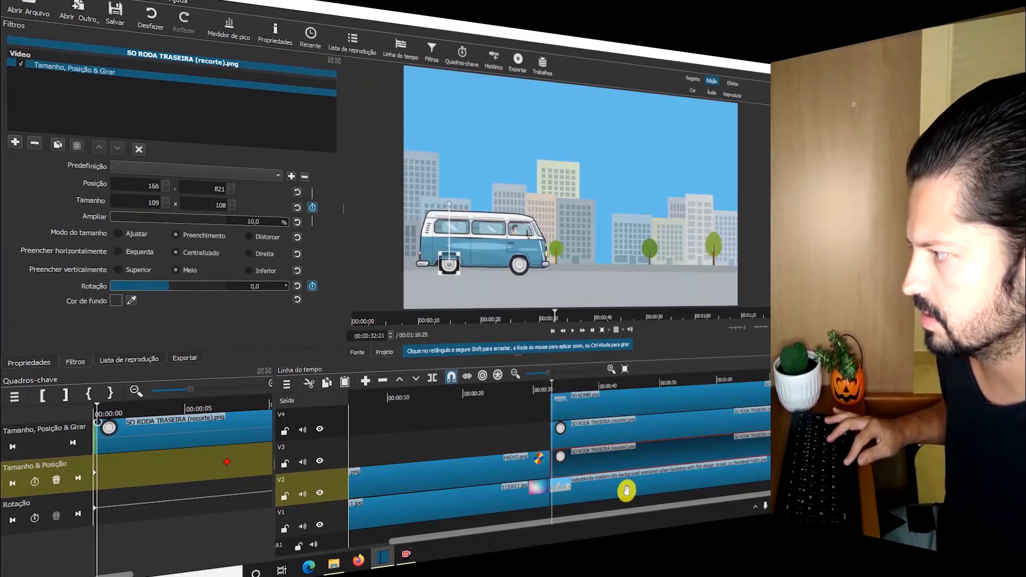
{"action": "key", "text": "space"}
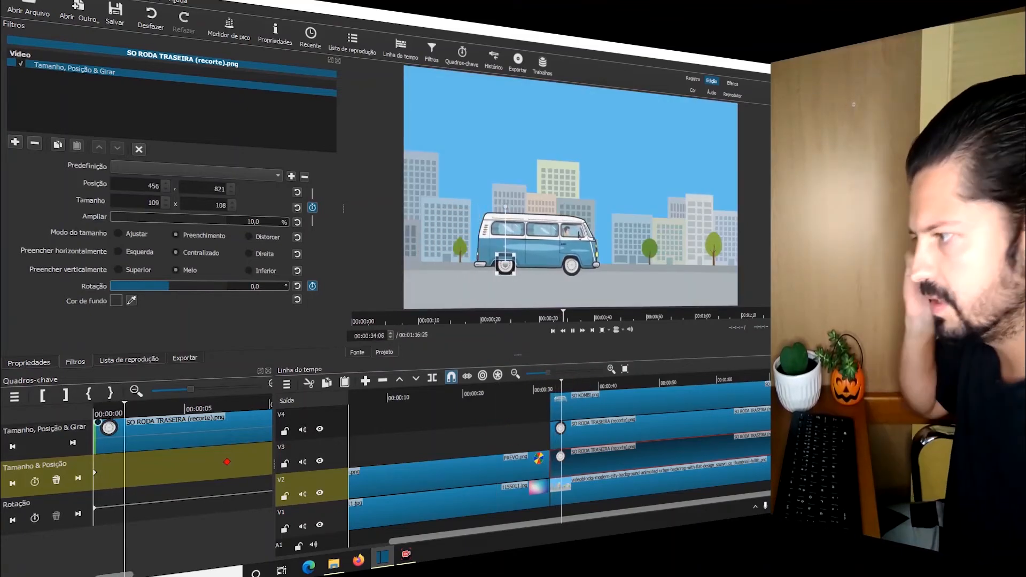
Keyframe the front wheel's rotation from -360° at 00:00:32:15 to 360° at its second position keyframe, 00:00:39:29.
{"action": "left_click", "coordinate": [599, 432]}
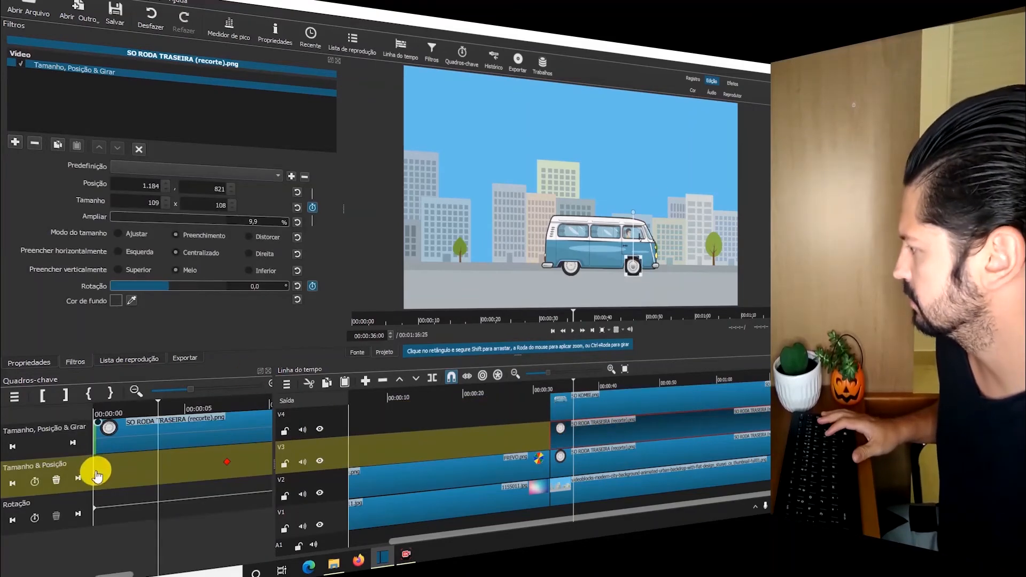
{"action": "left_click", "coordinate": [96, 475]}
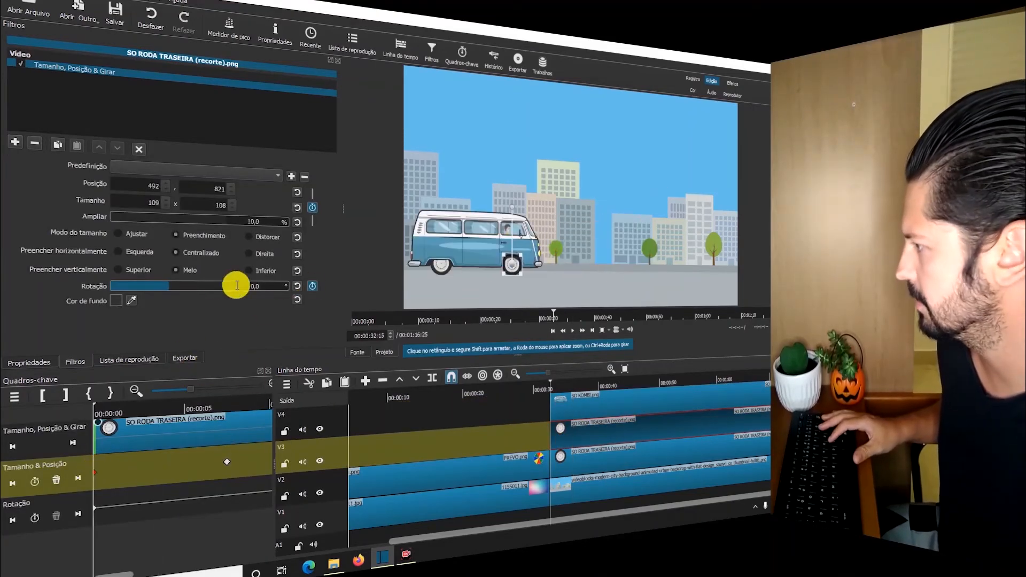
{"action": "left_click_drag", "start_coordinate": [184, 283], "coordinate": [69, 288]}
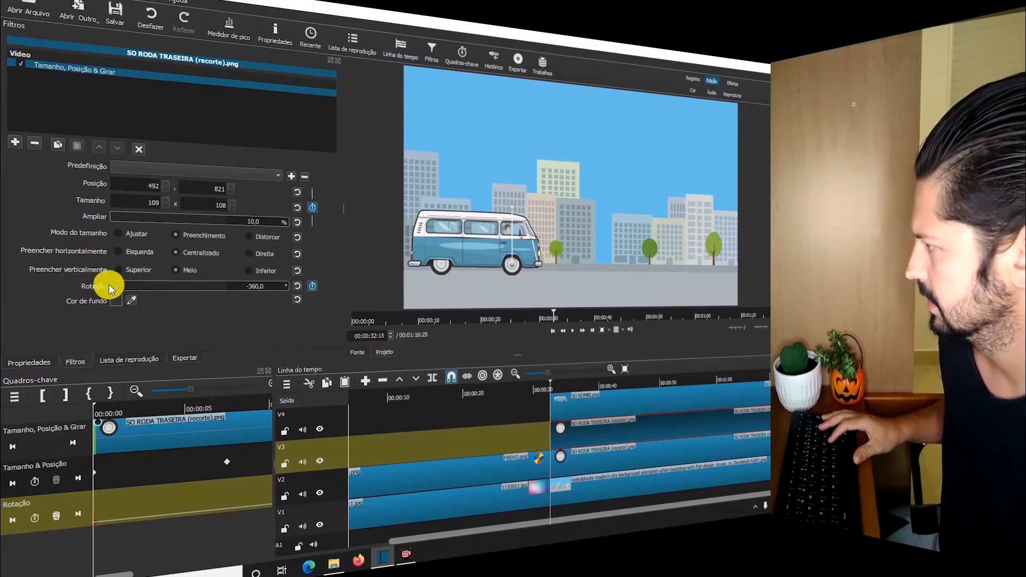
{"action": "left_click", "coordinate": [230, 466]}
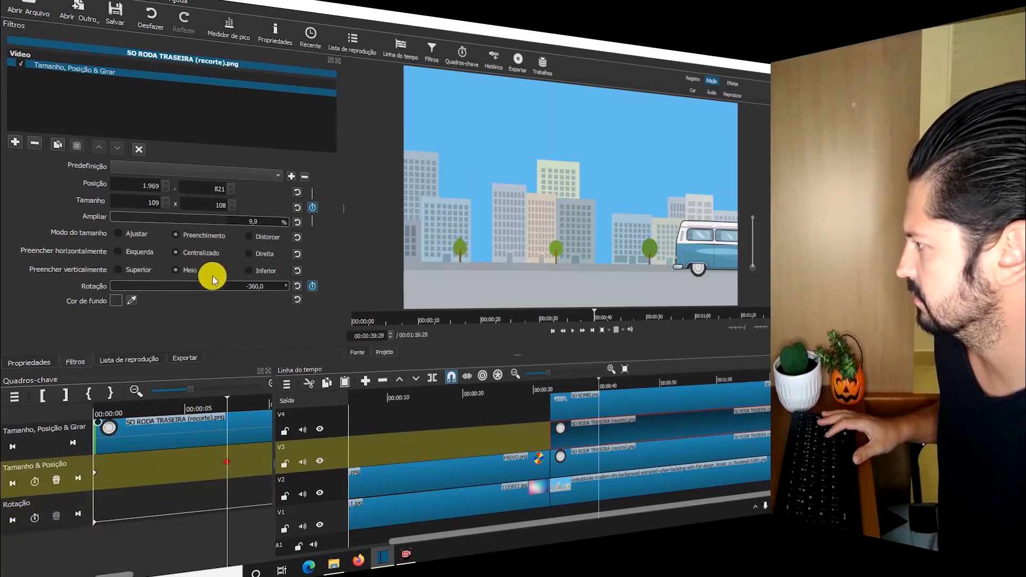
{"action": "left_click", "coordinate": [228, 287]}
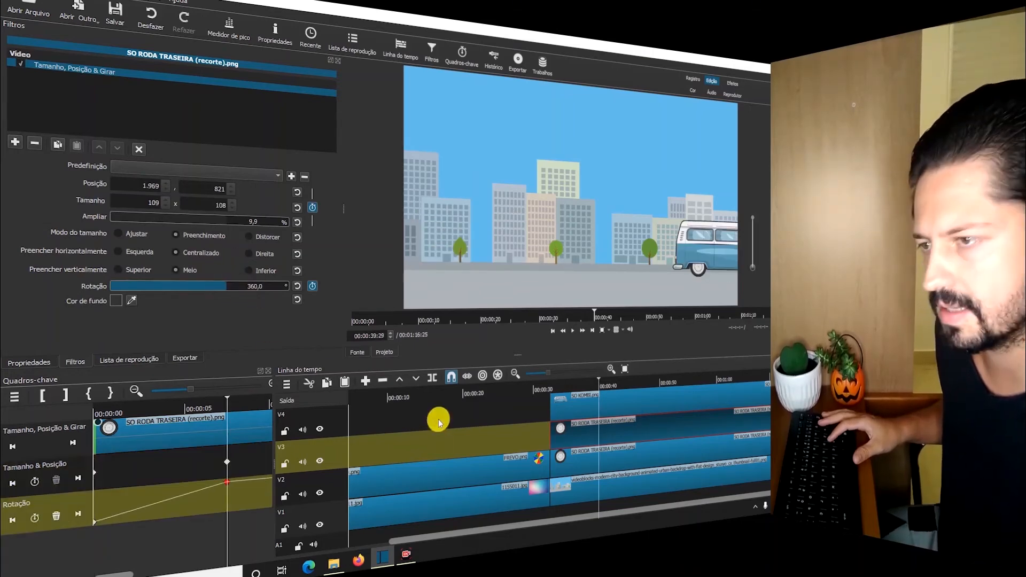
Keyframe the rear wheel's rotation from -360° at 00:00:32:15 to about 356.4° at its second position keyframe, 00:00:39:29.
{"action": "left_click", "coordinate": [578, 462]}
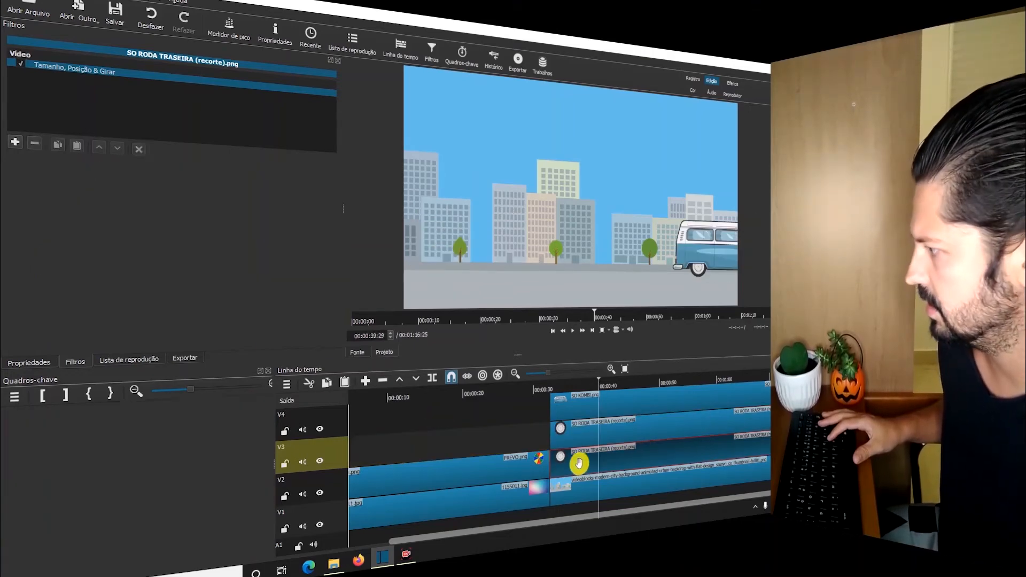
{"action": "left_click", "coordinate": [95, 475]}
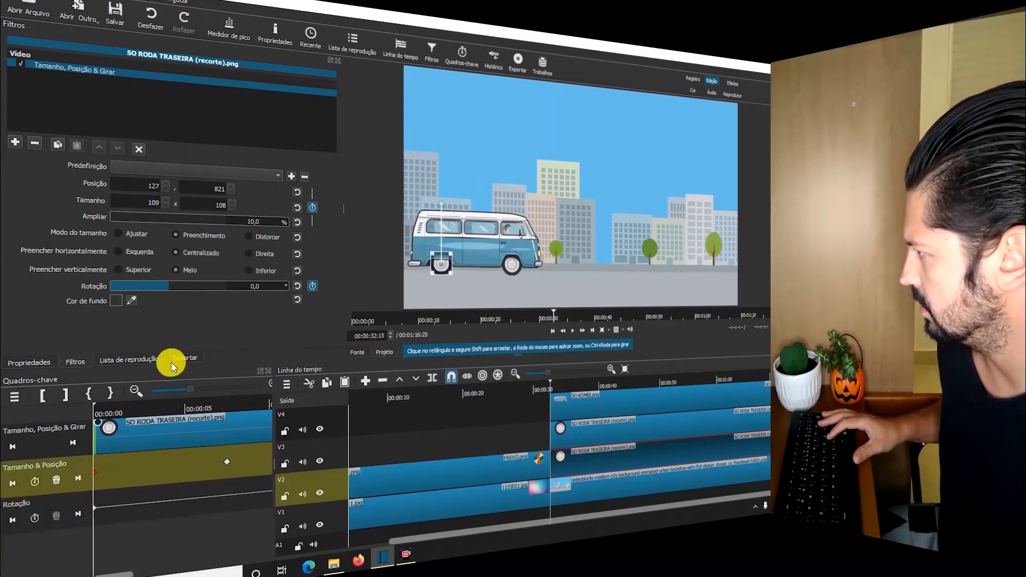
{"action": "left_click_drag", "start_coordinate": [176, 283], "coordinate": [7, 291]}
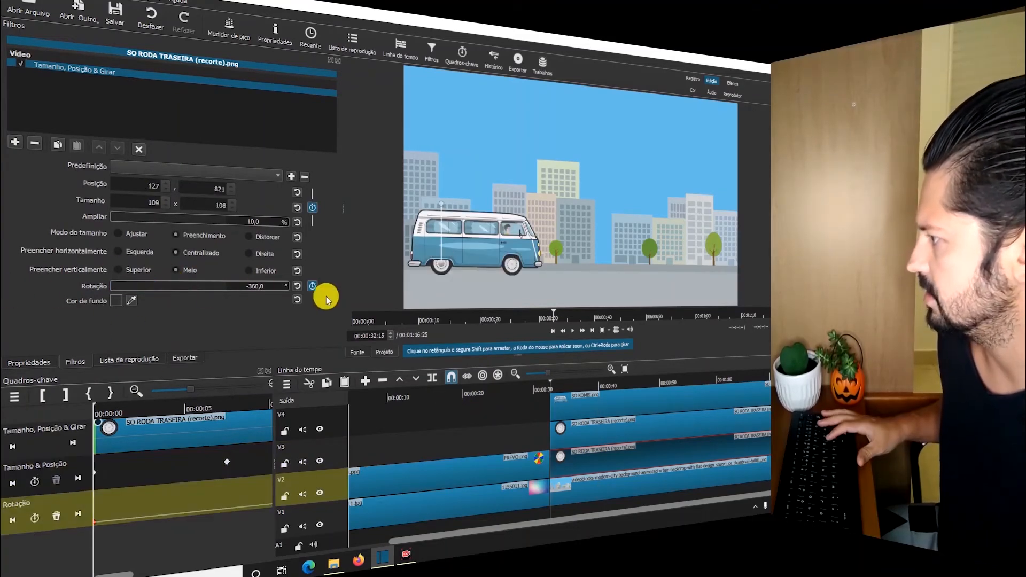
{"action": "left_click", "coordinate": [227, 464]}
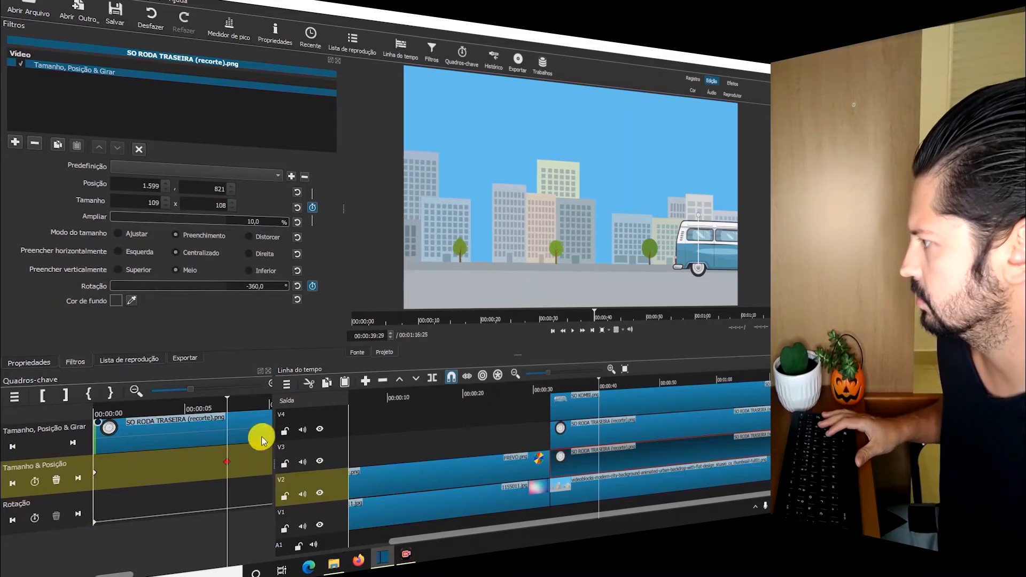
{"action": "left_click_drag", "start_coordinate": [222, 283], "coordinate": [274, 288]}
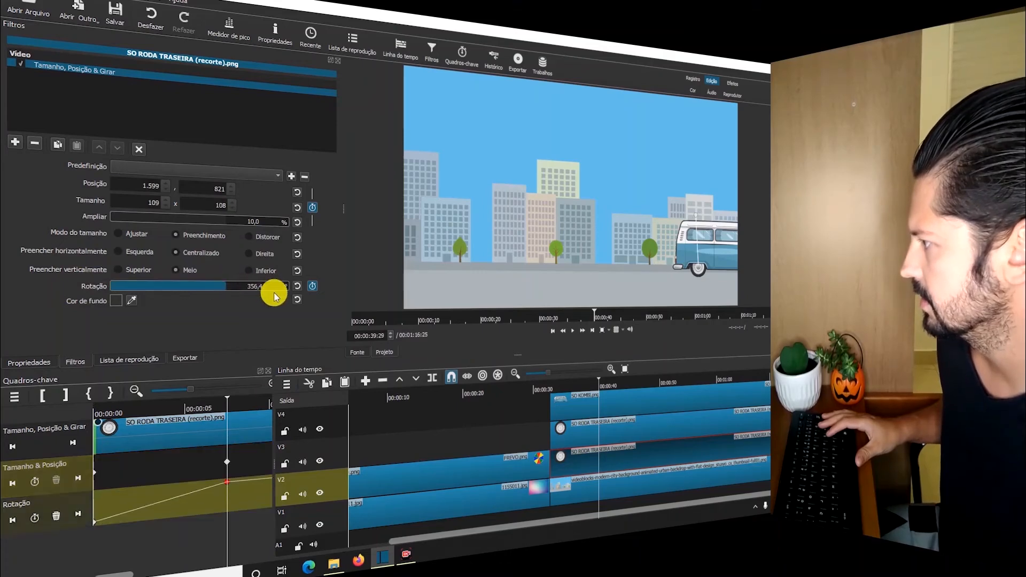
Play the van's drive from its start past 00:00:40 to check the wheel rotation, and return the playhead to about 00:00:34:07.
{"action": "left_click", "coordinate": [551, 388]}
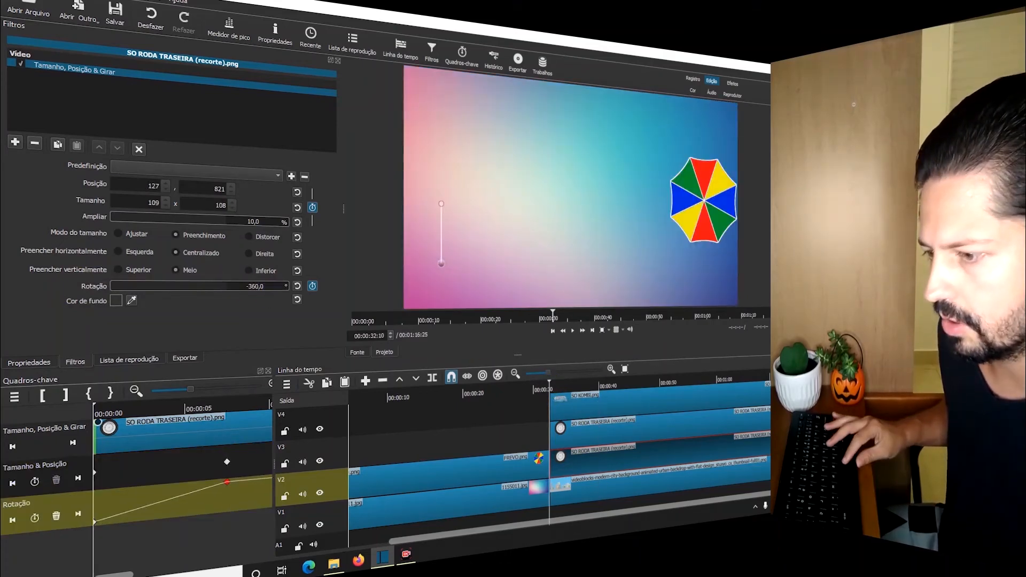
{"action": "left_click", "coordinate": [588, 488]}
{"action": "key", "text": "space"}
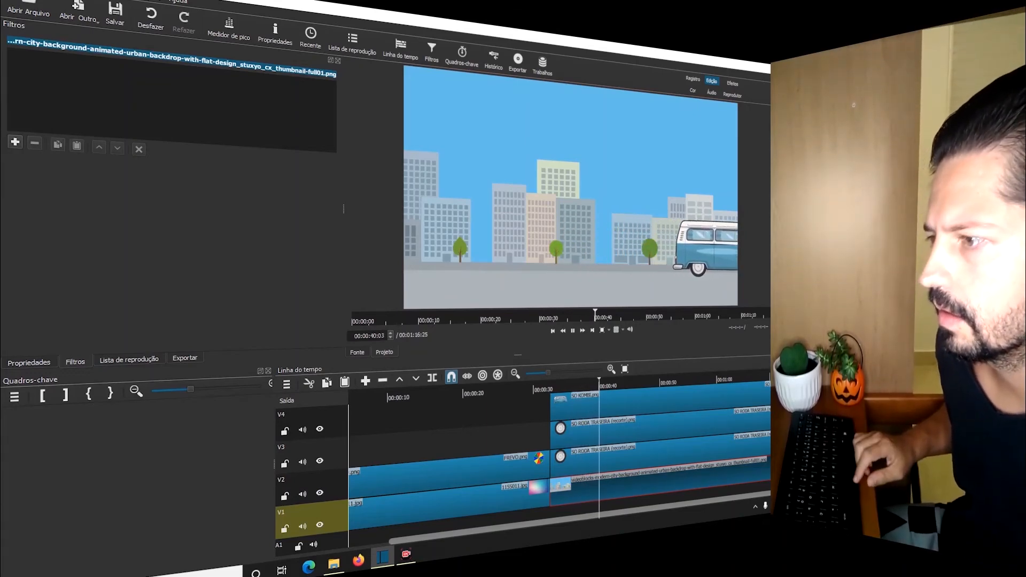
{"action": "key", "text": "space"}
{"action": "left_click", "coordinate": [562, 392]}
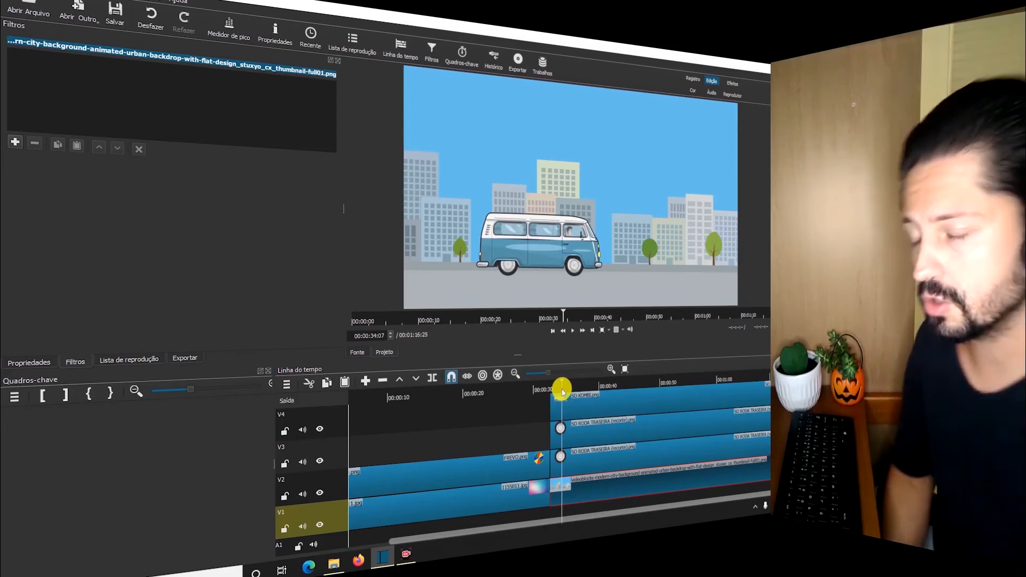